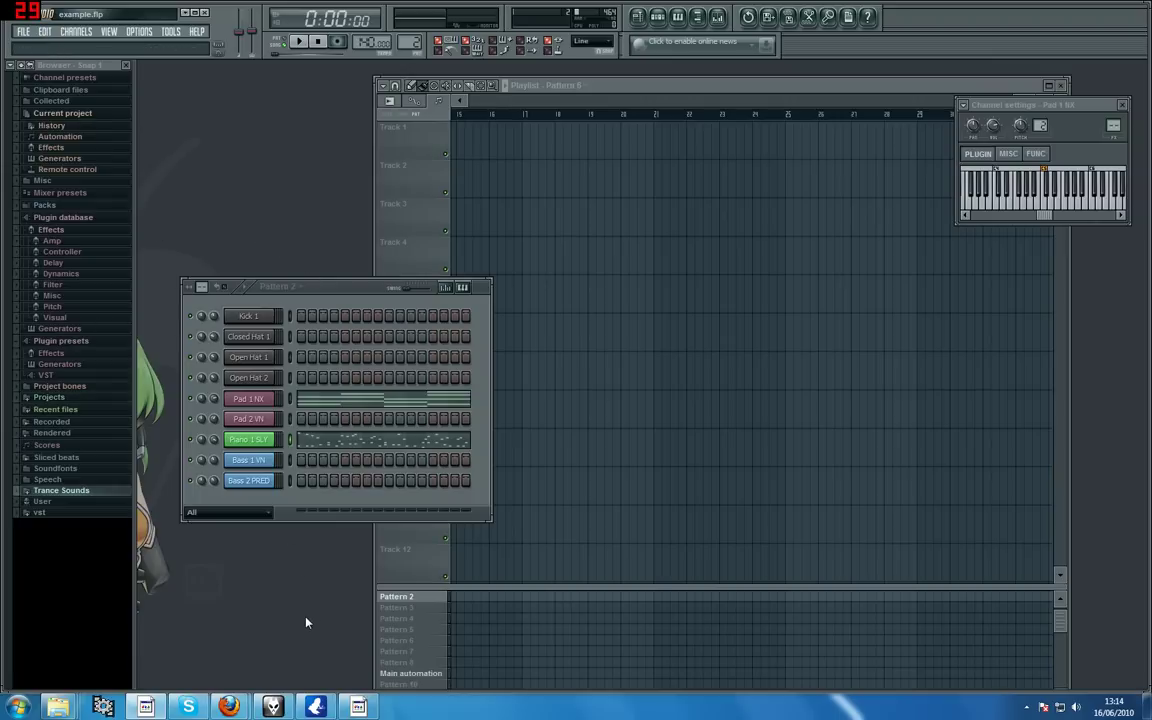
Switch to foobar2000, listen to the start of the track jhklfjhlfjhlfhjl and stop playback.
click(282, 708)
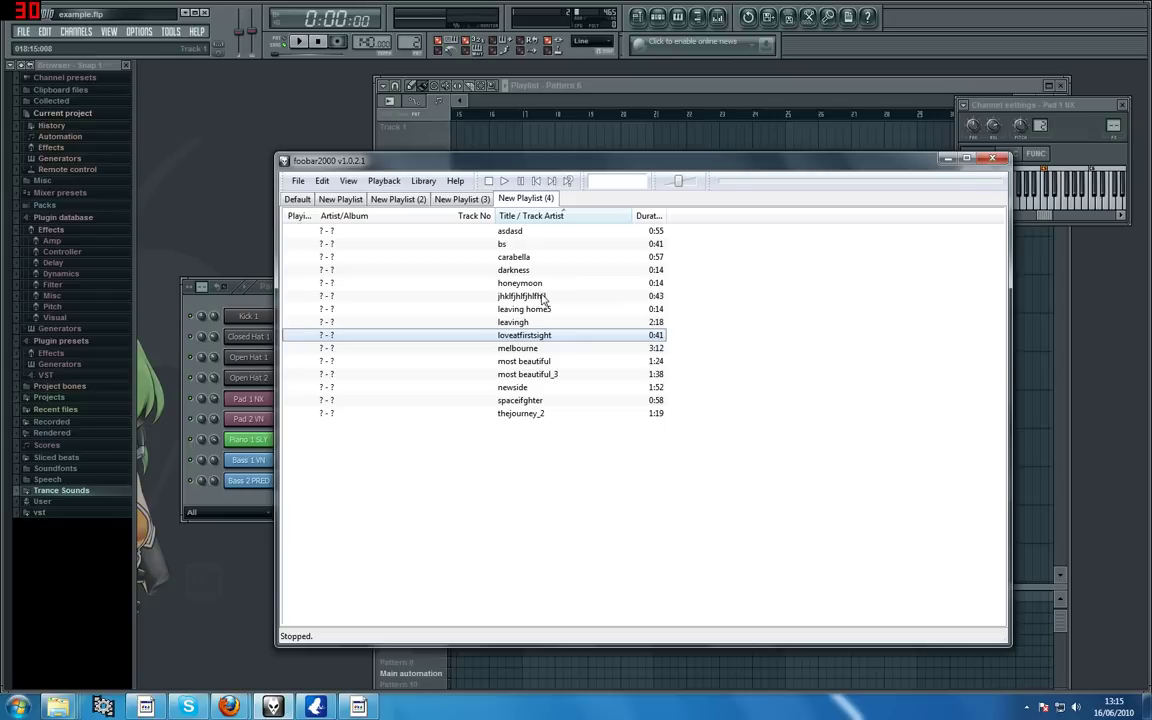
double_click(543, 297)
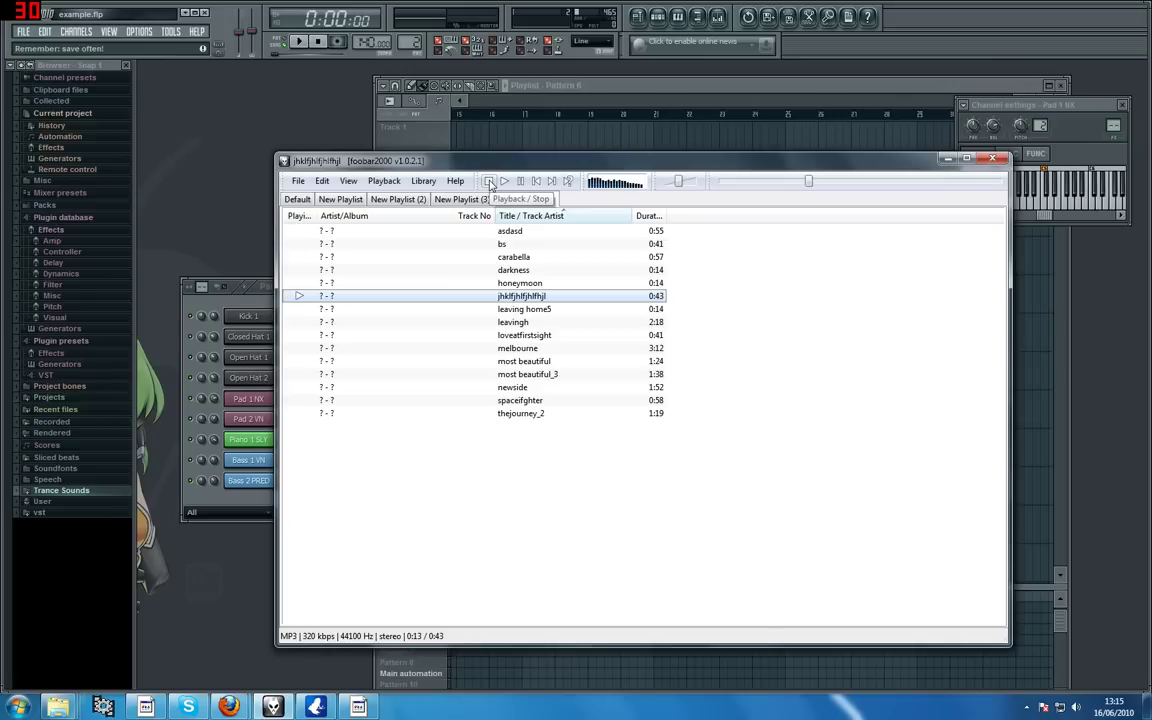
click(489, 182)
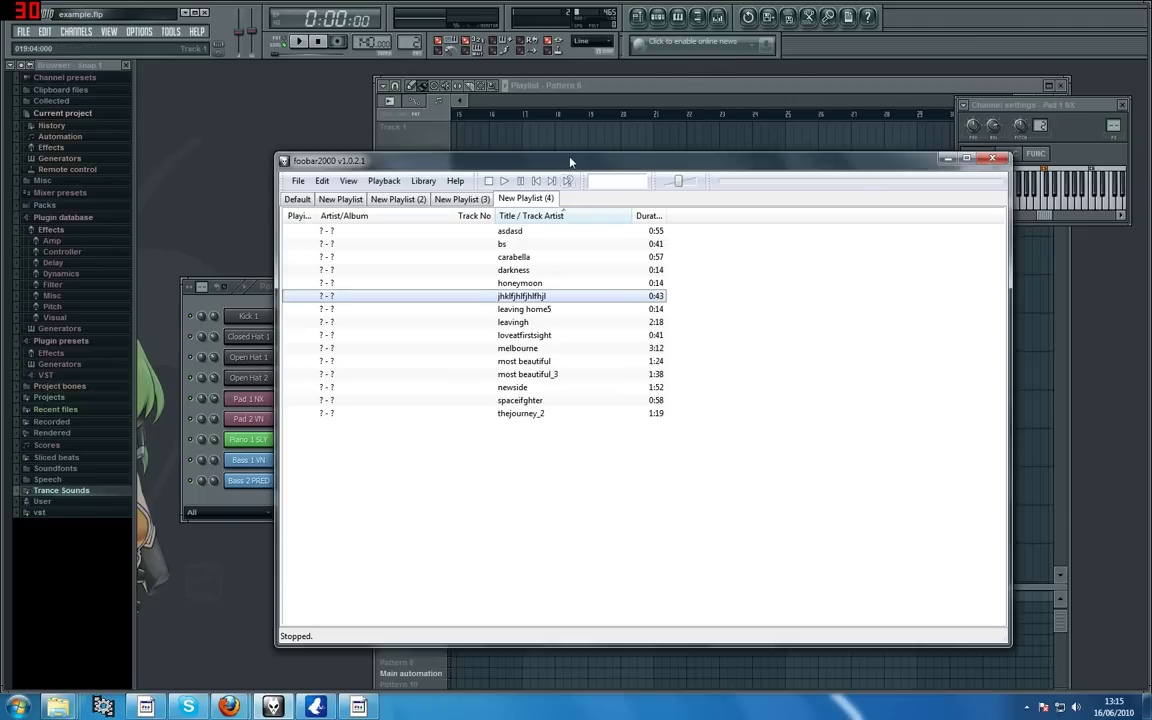
drag(571, 162, 646, 162)
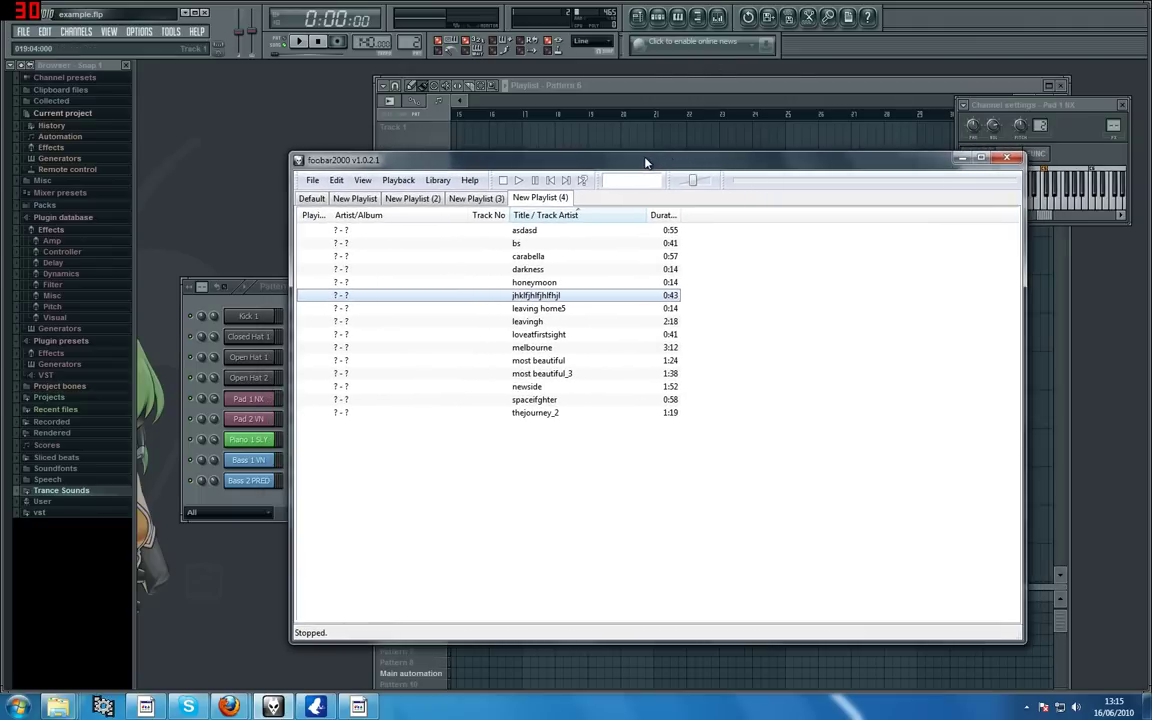
click(575, 487)
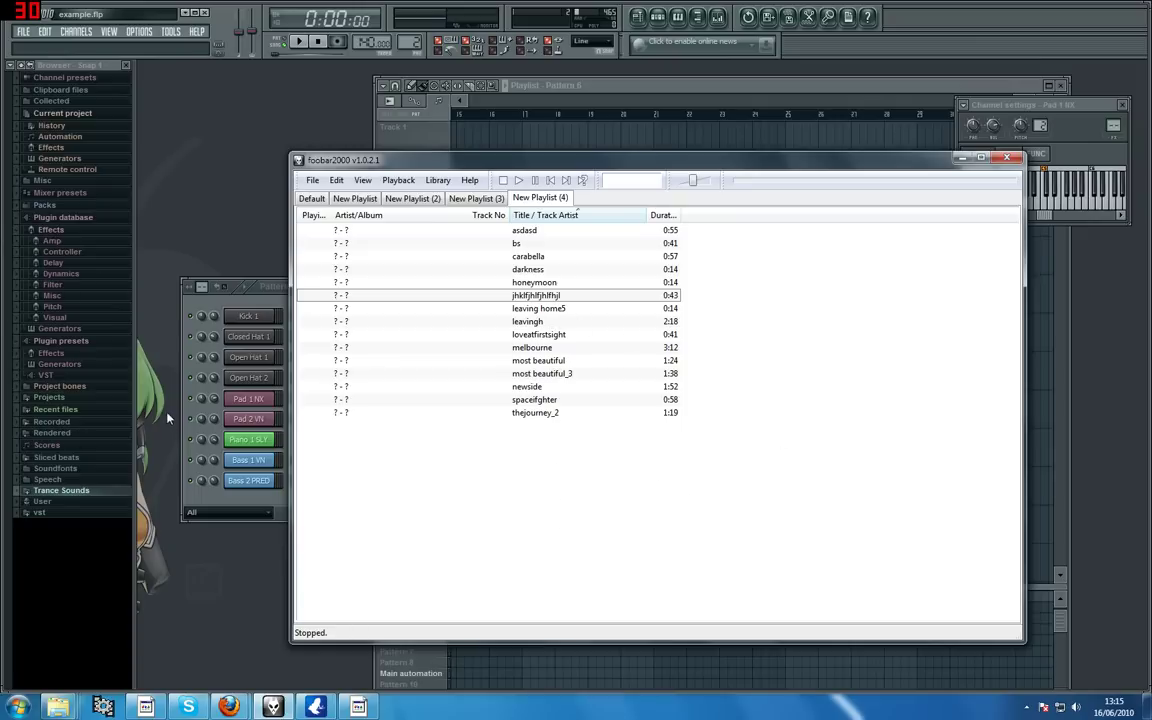
Play the track loveatfirstsight for about 15 seconds and stop it.
click(535, 337)
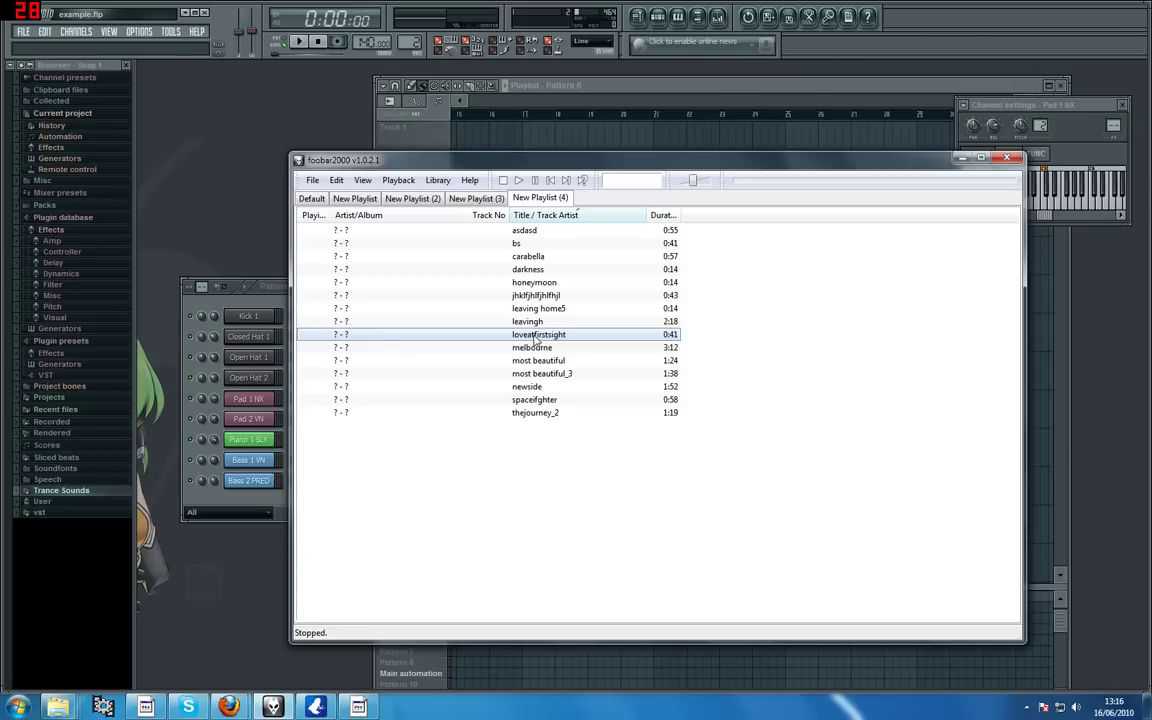
double_click(537, 336)
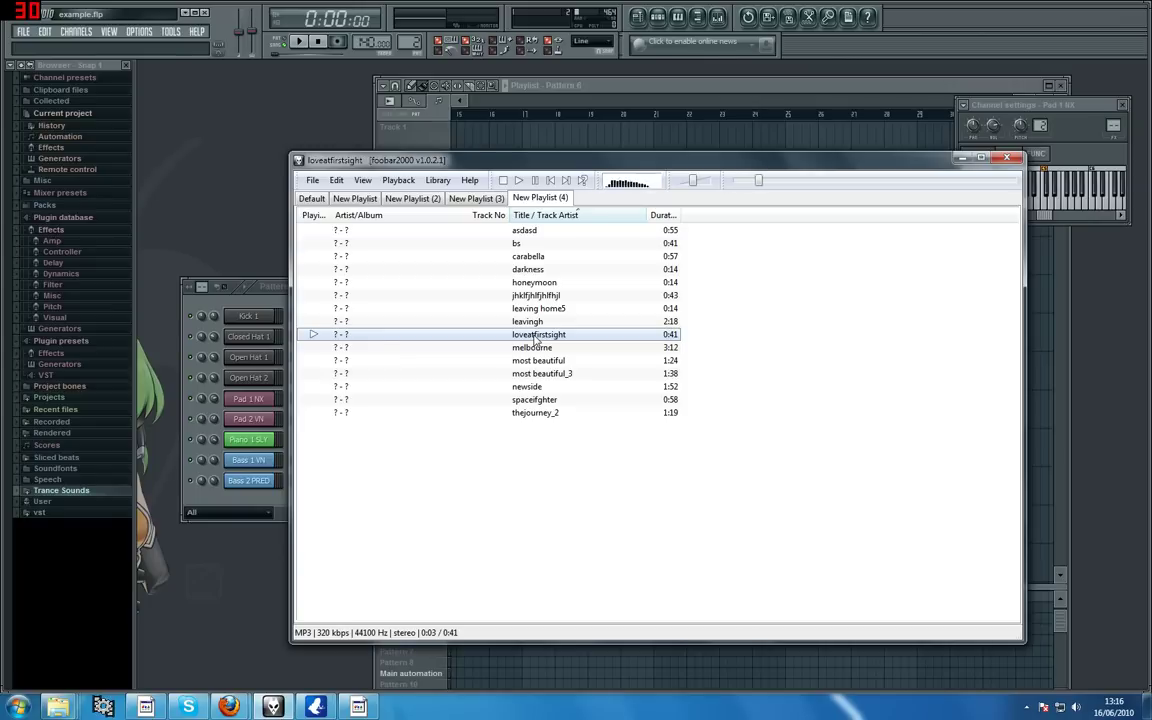
click(273, 706)
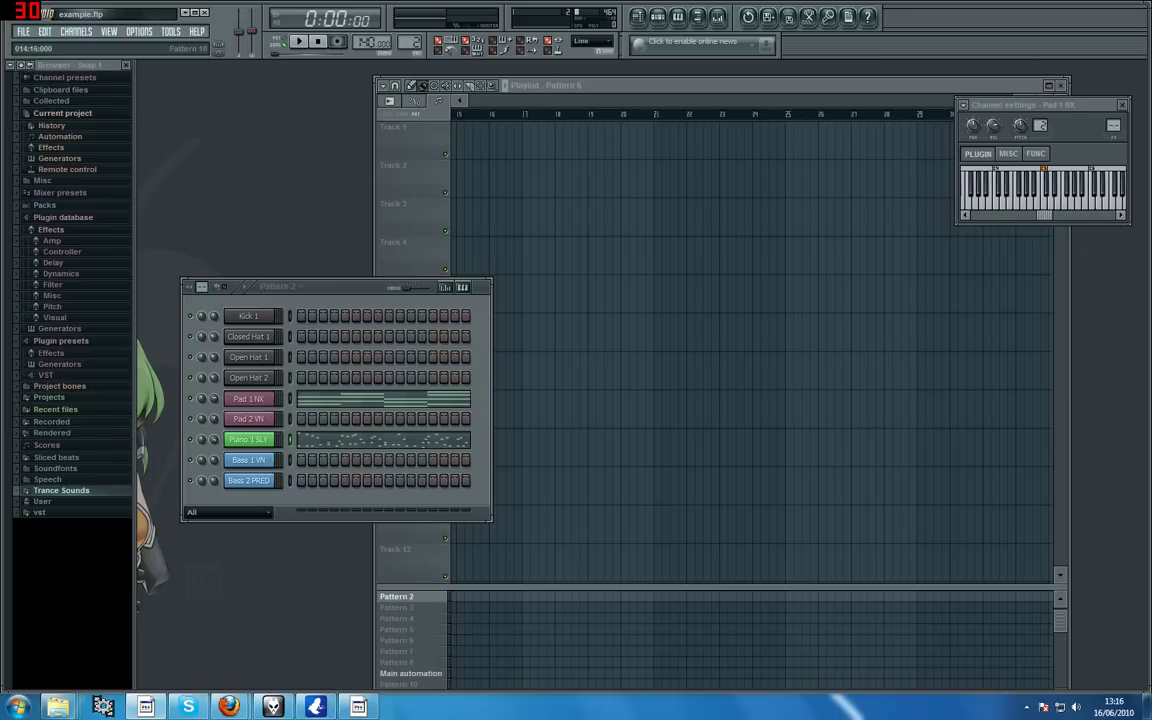
click(273, 706)
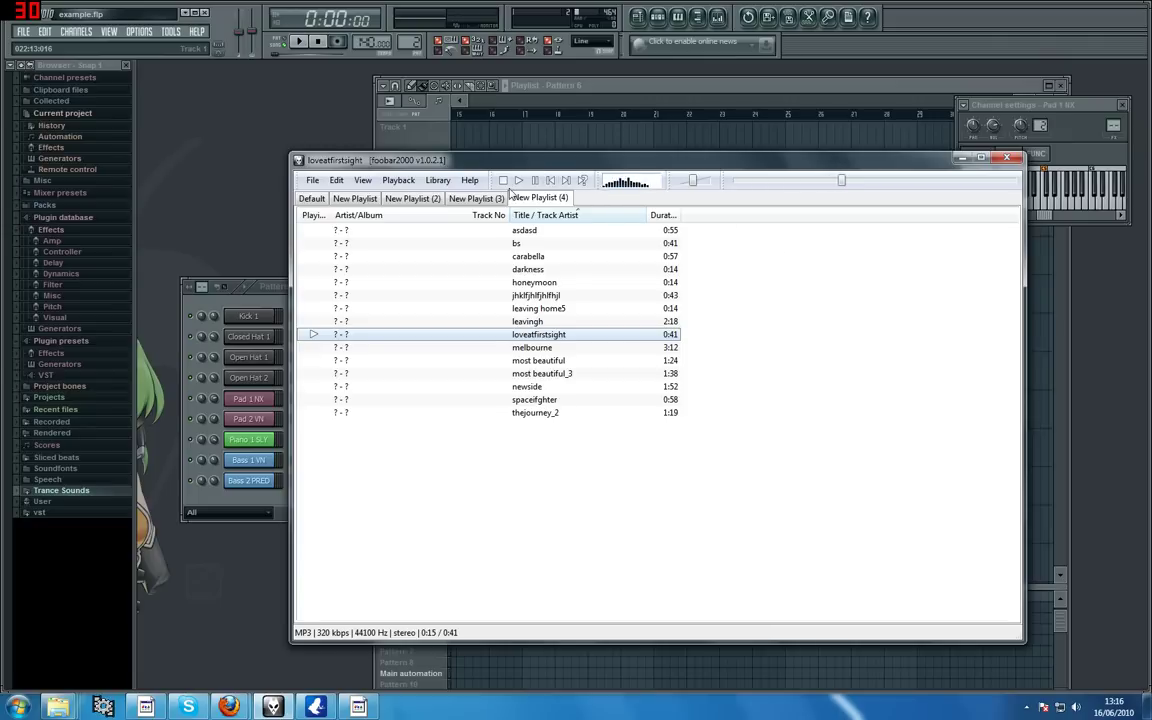
click(504, 181)
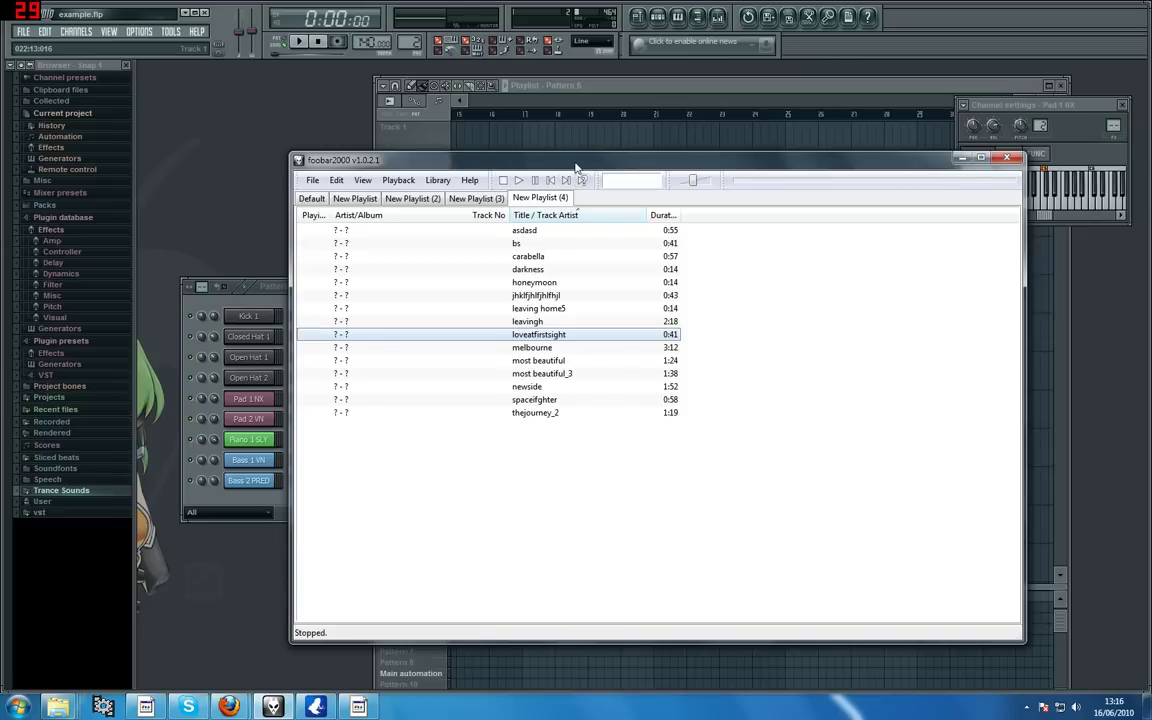
mouse_move(576, 165)
mouse_down()
mouse_move(553, 150)
mouse_move(570, 143)
mouse_move(593, 166)
mouse_up()
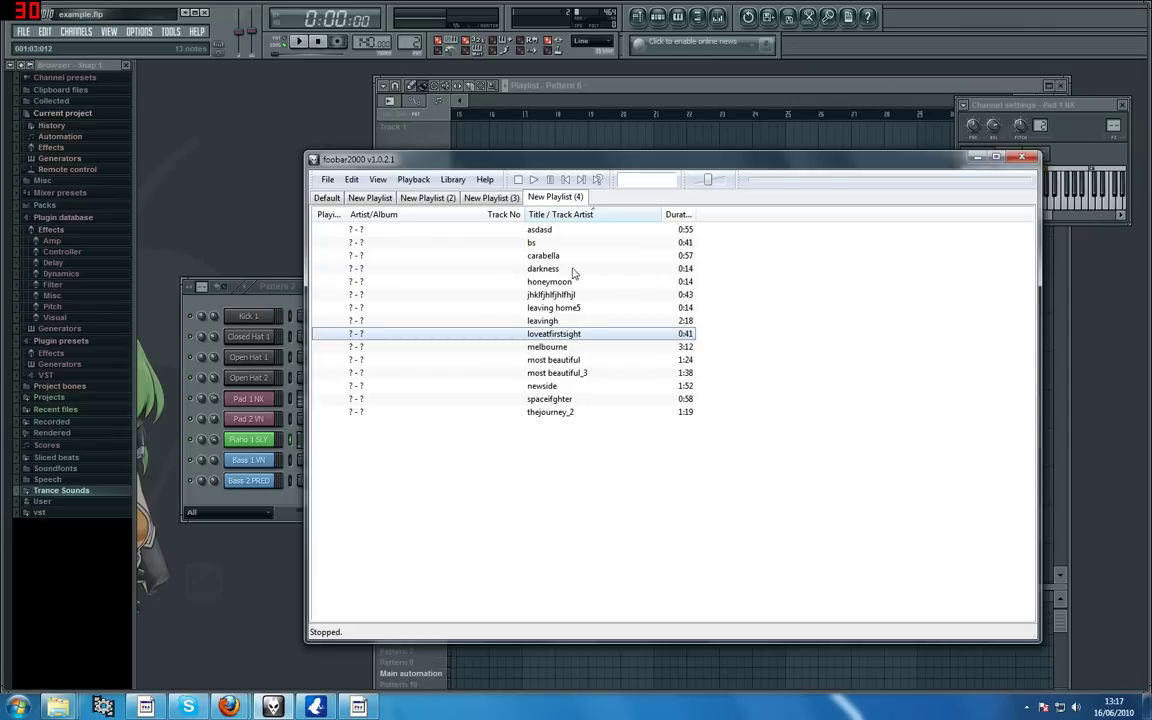
Play the track asdasd from New Playlist (5) at a slightly higher volume and pause it.
click(249, 88)
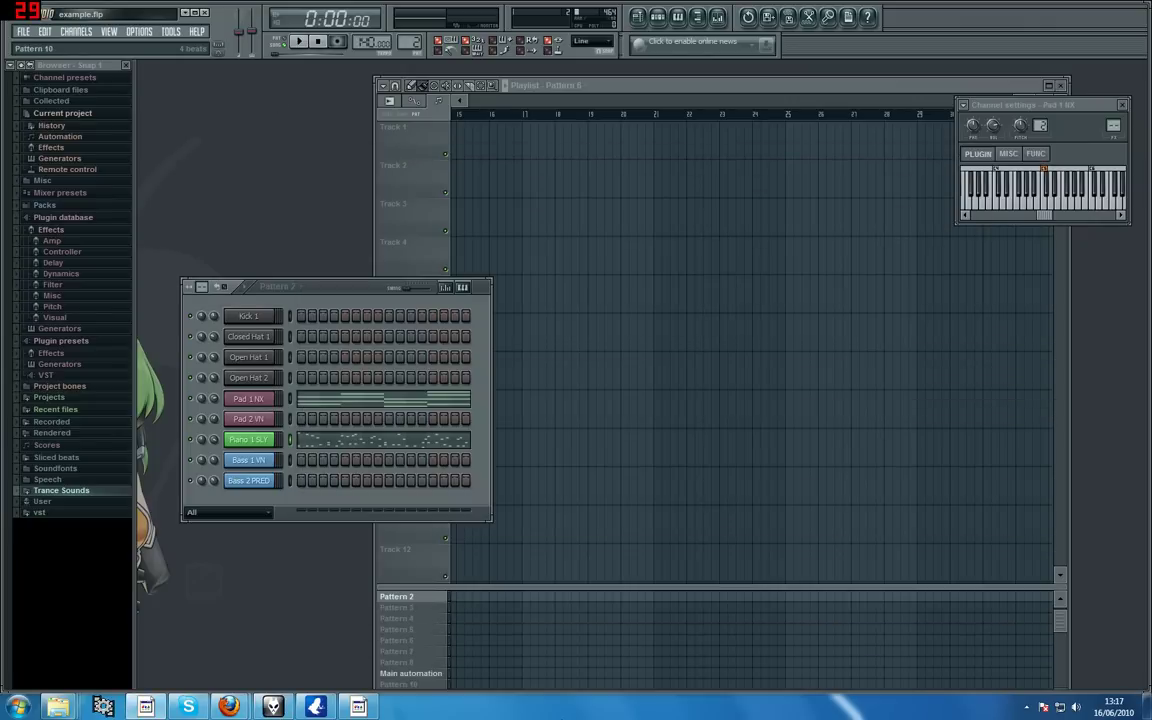
click(272, 706)
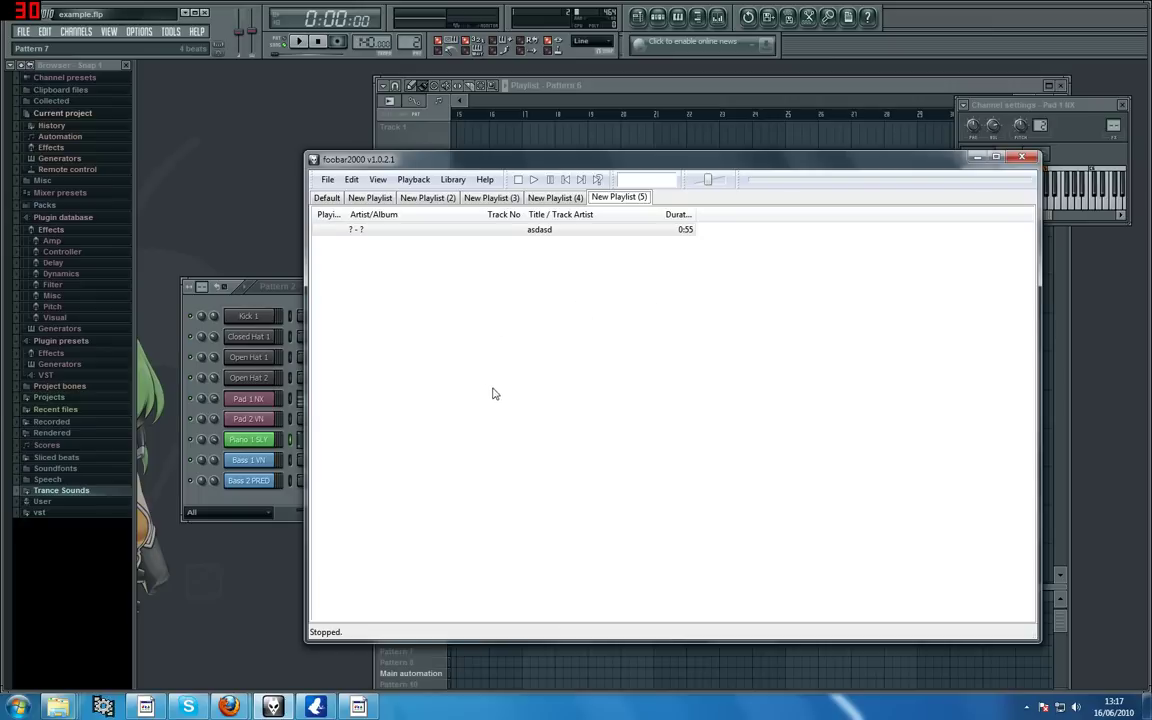
click(226, 205)
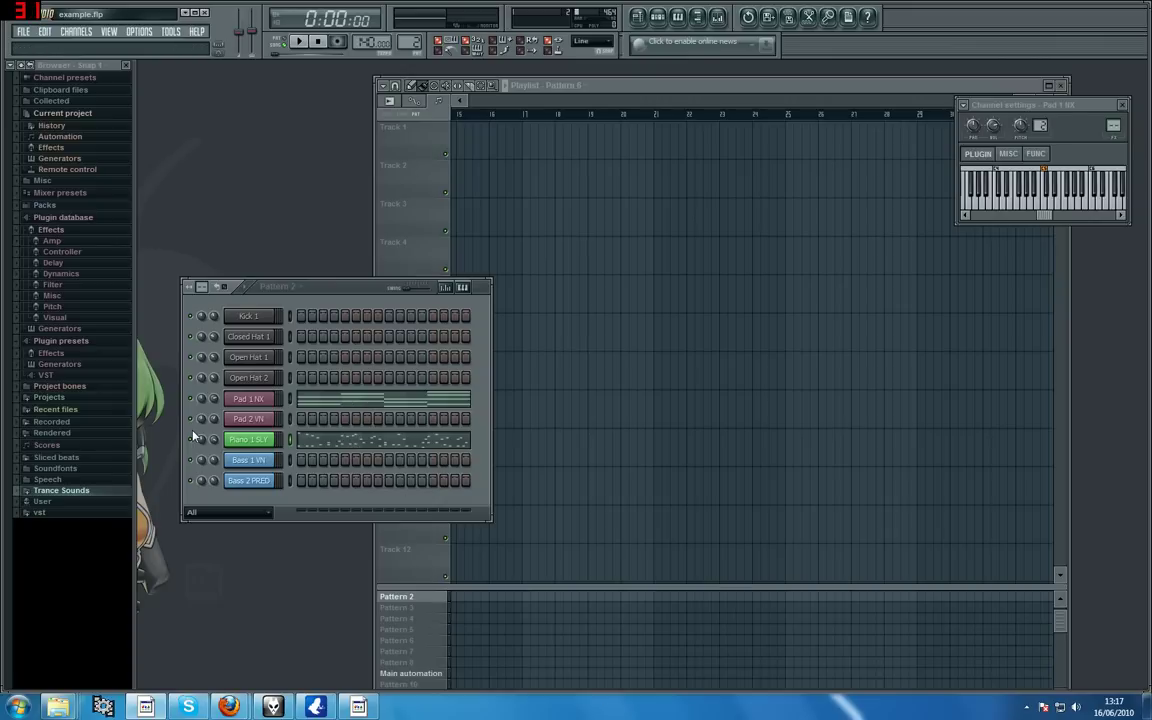
click(275, 706)
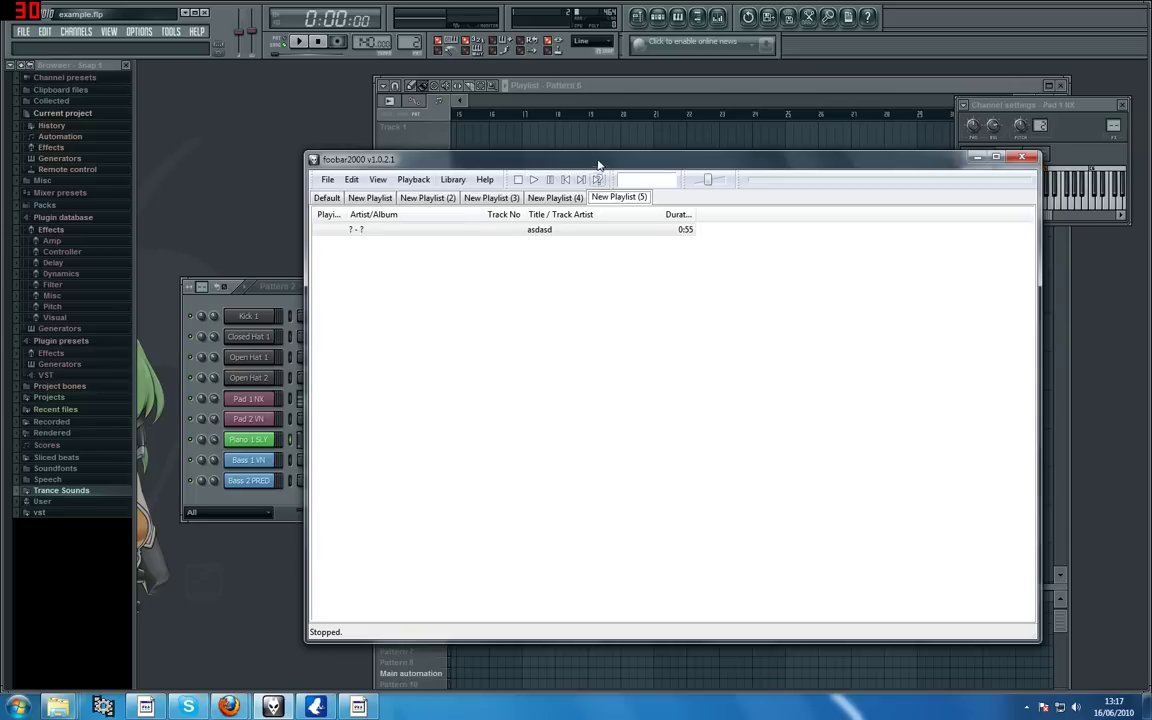
drag(599, 161, 686, 127)
click(631, 197)
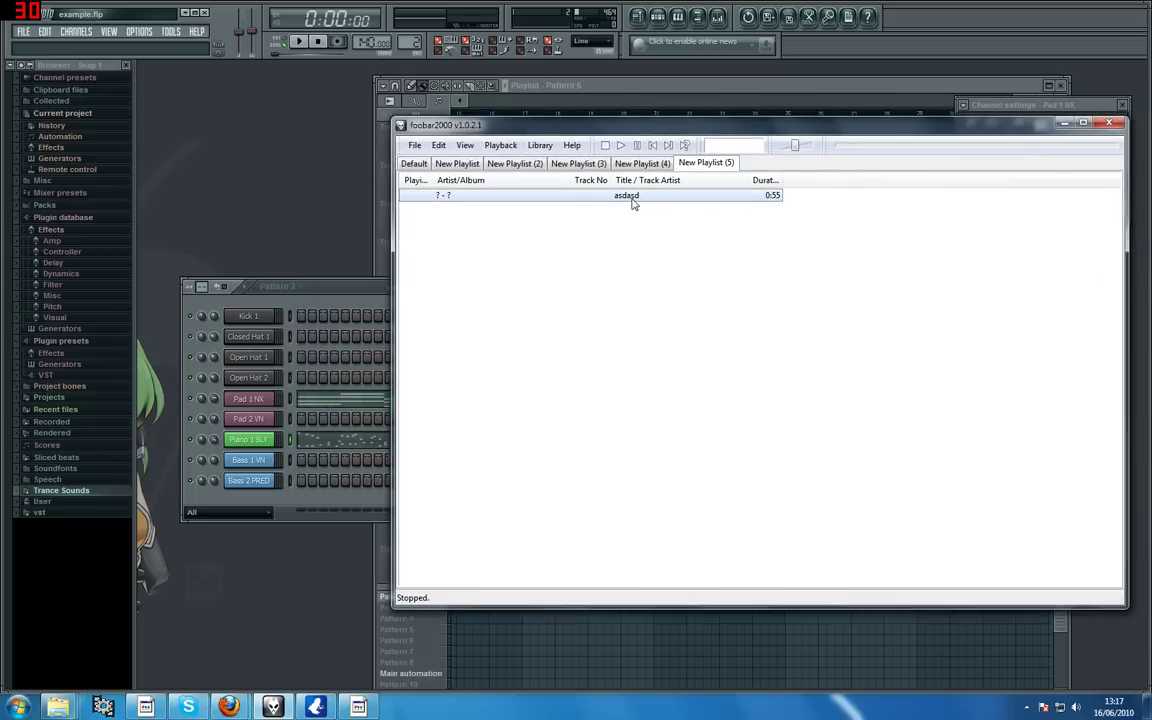
double_click(632, 200)
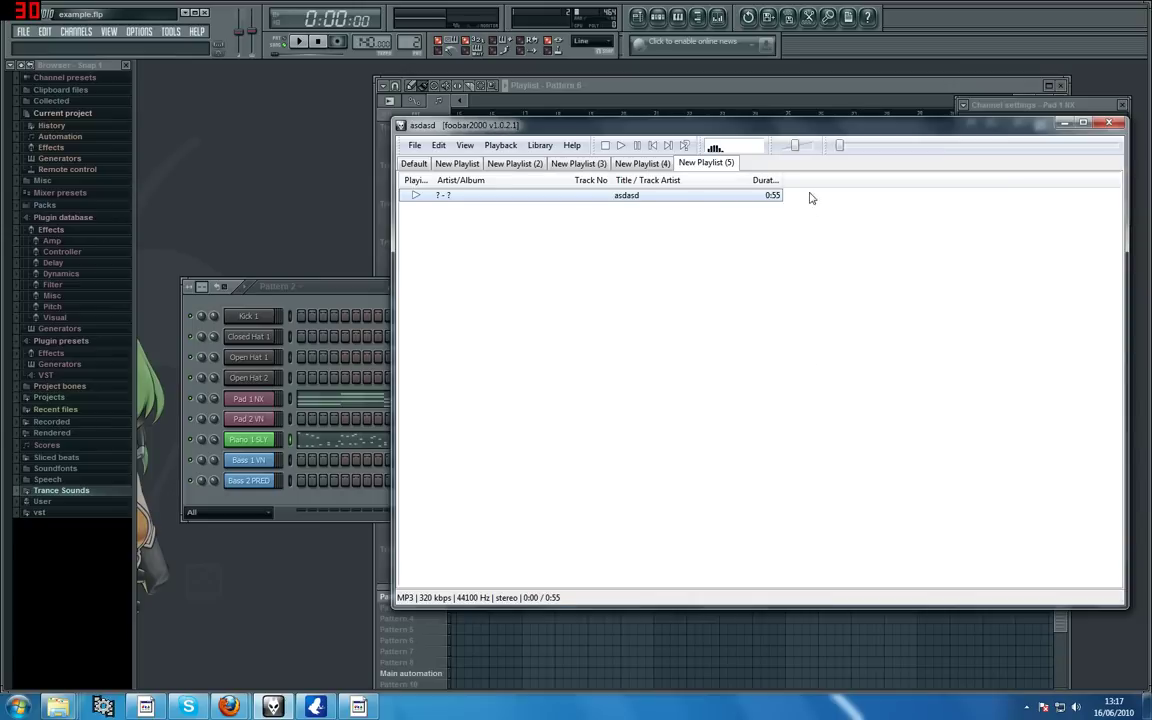
drag(795, 149, 800, 149)
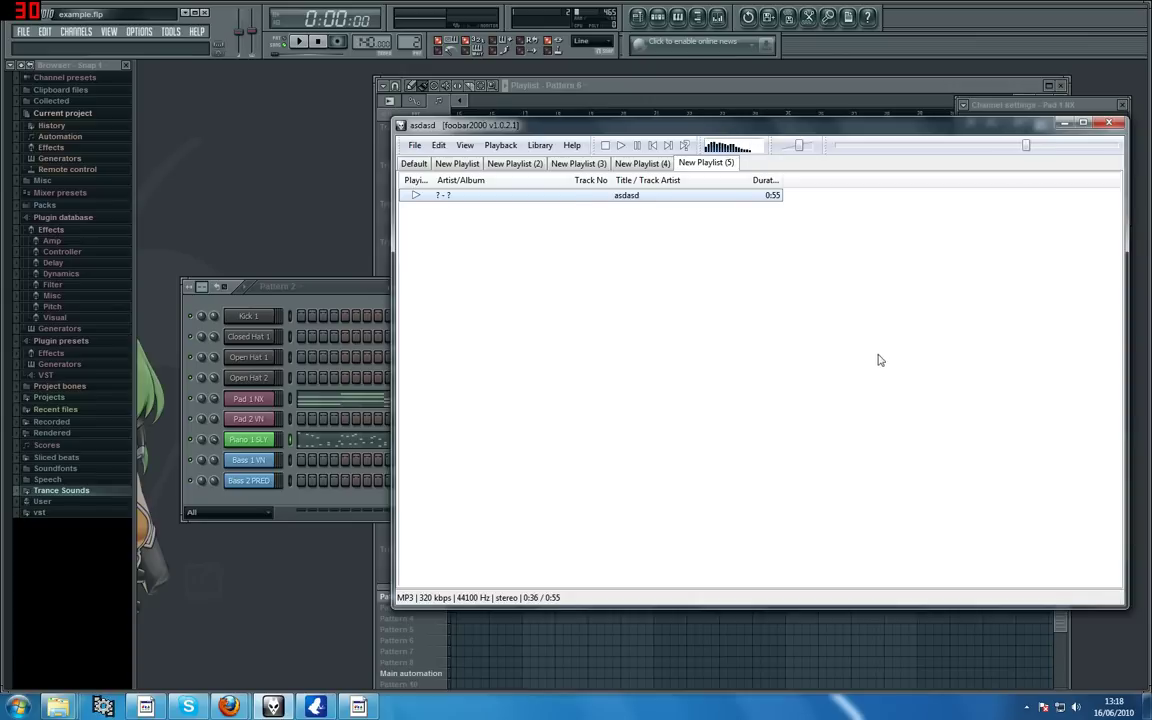
click(637, 146)
Return to FL Studio, move the channel rack higher and open the Pad 1 NX notes in the piano roll.
click(336, 293)
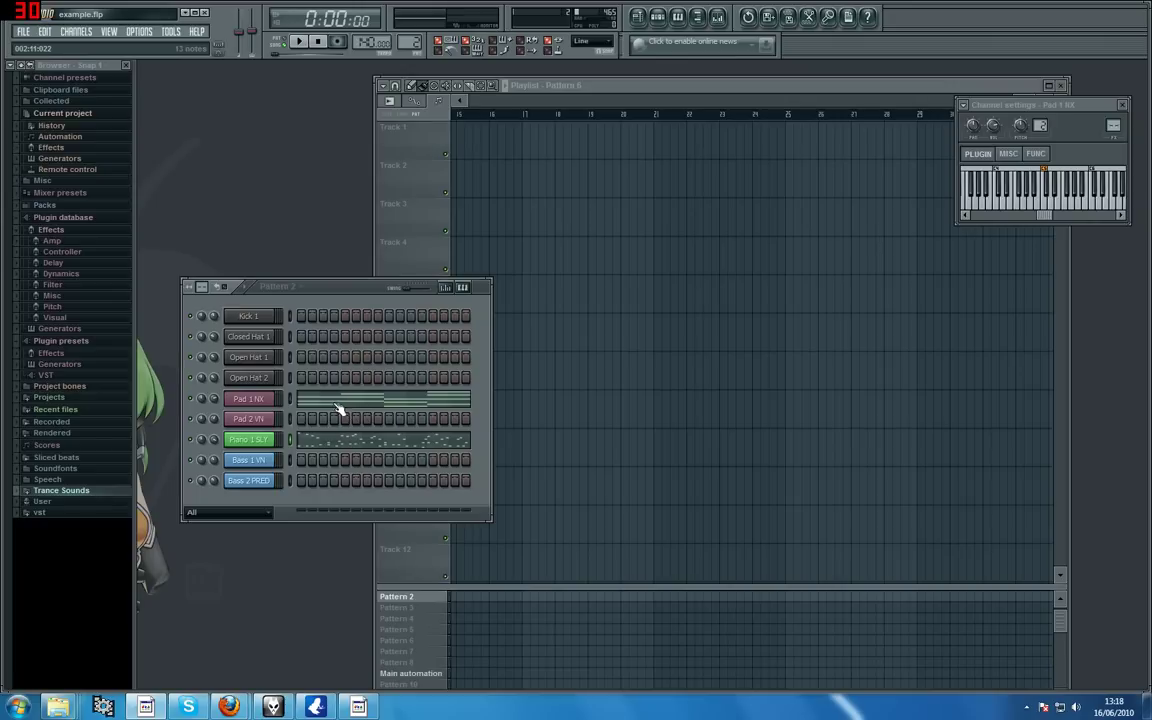
drag(354, 286, 351, 212)
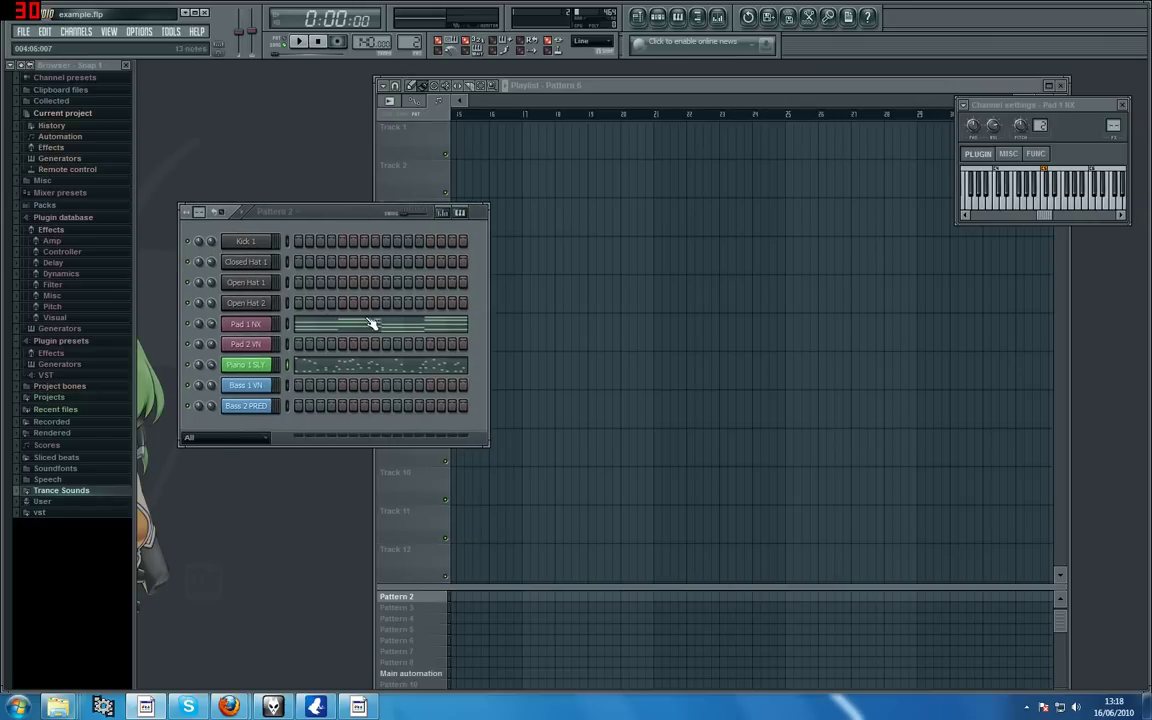
click(373, 322)
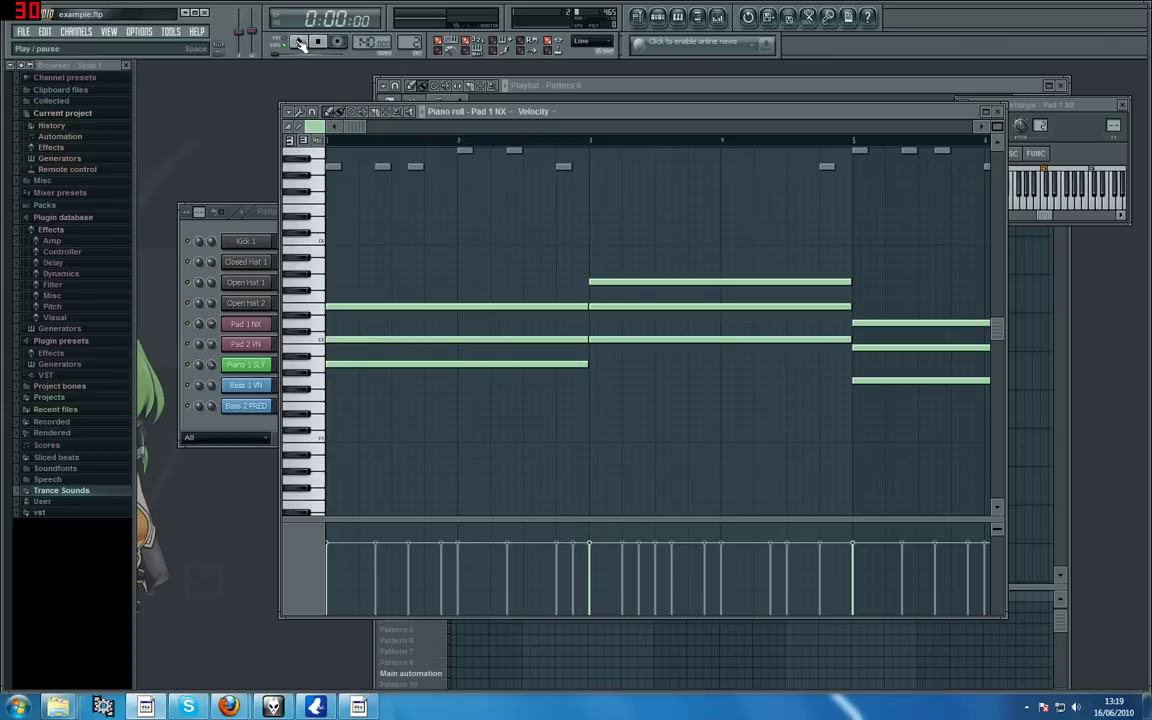
Mute Piano 1 SLY, play Pattern 2 in pattern mode through the Pad 1 NX chords, stop it and close the piano roll.
click(186, 378)
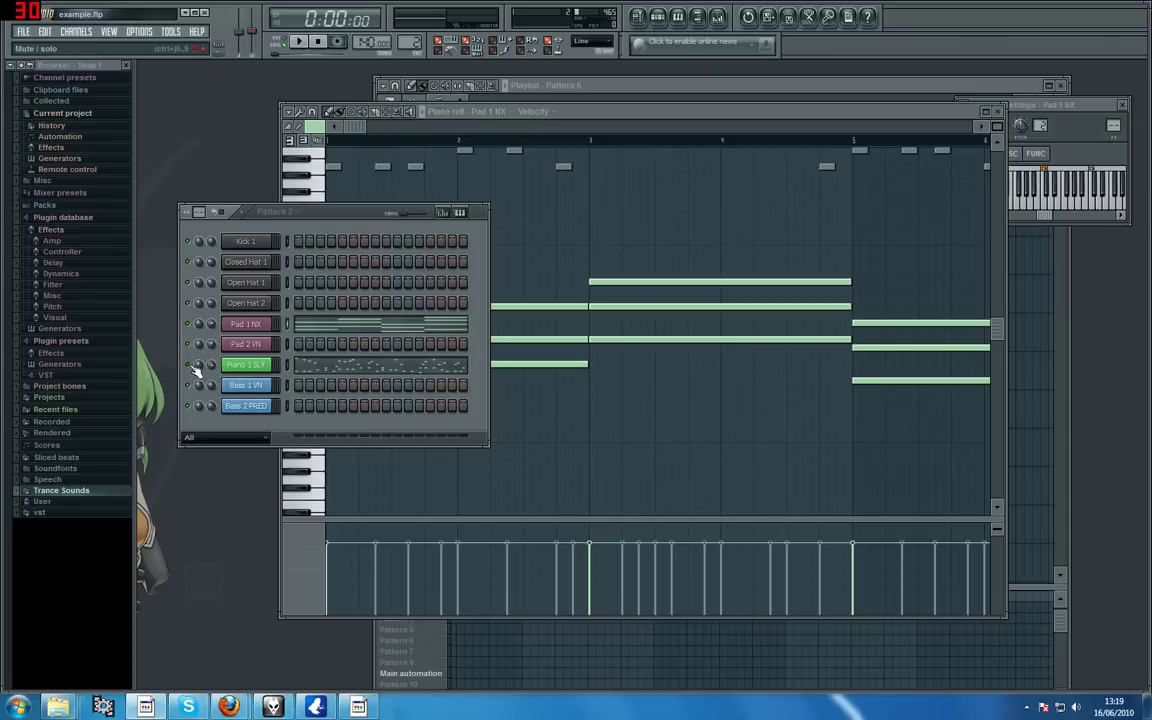
click(298, 43)
click(285, 44)
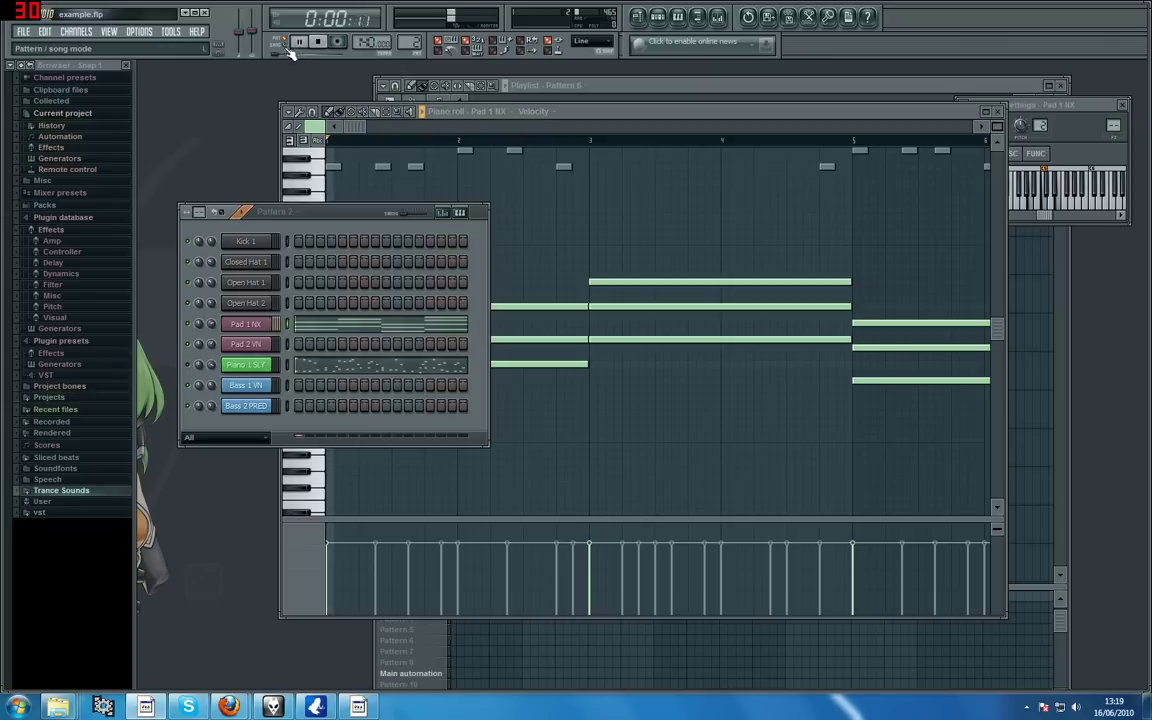
drag(355, 128, 402, 129)
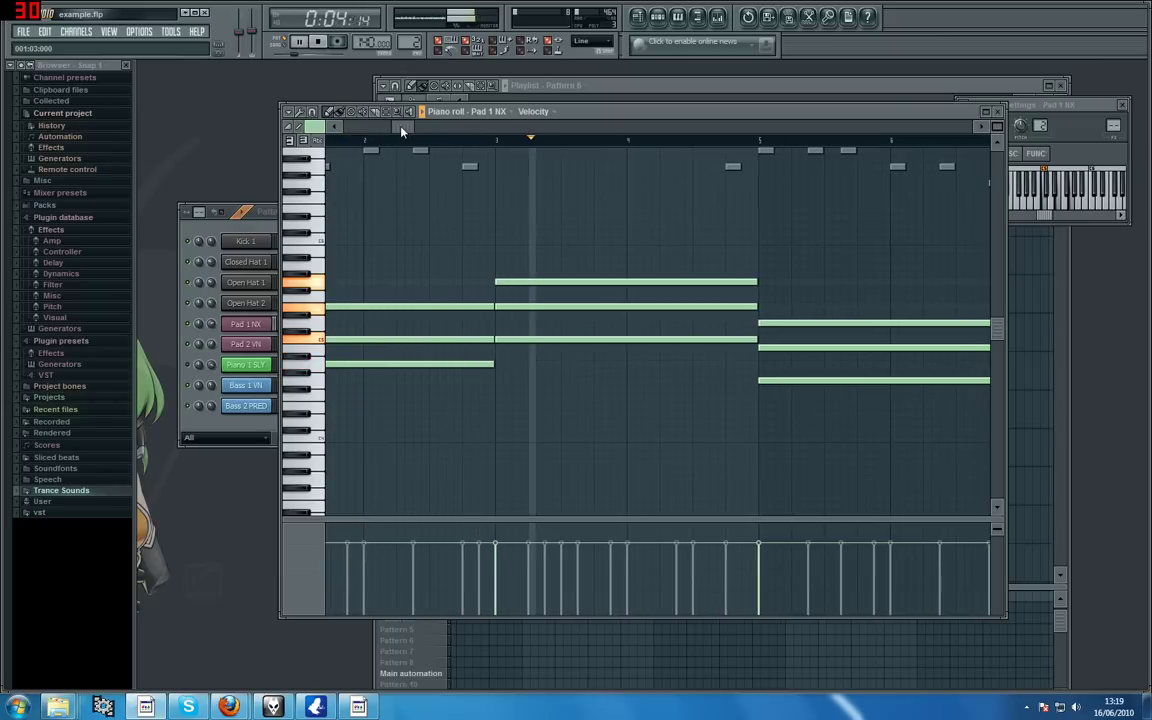
drag(402, 130, 640, 139)
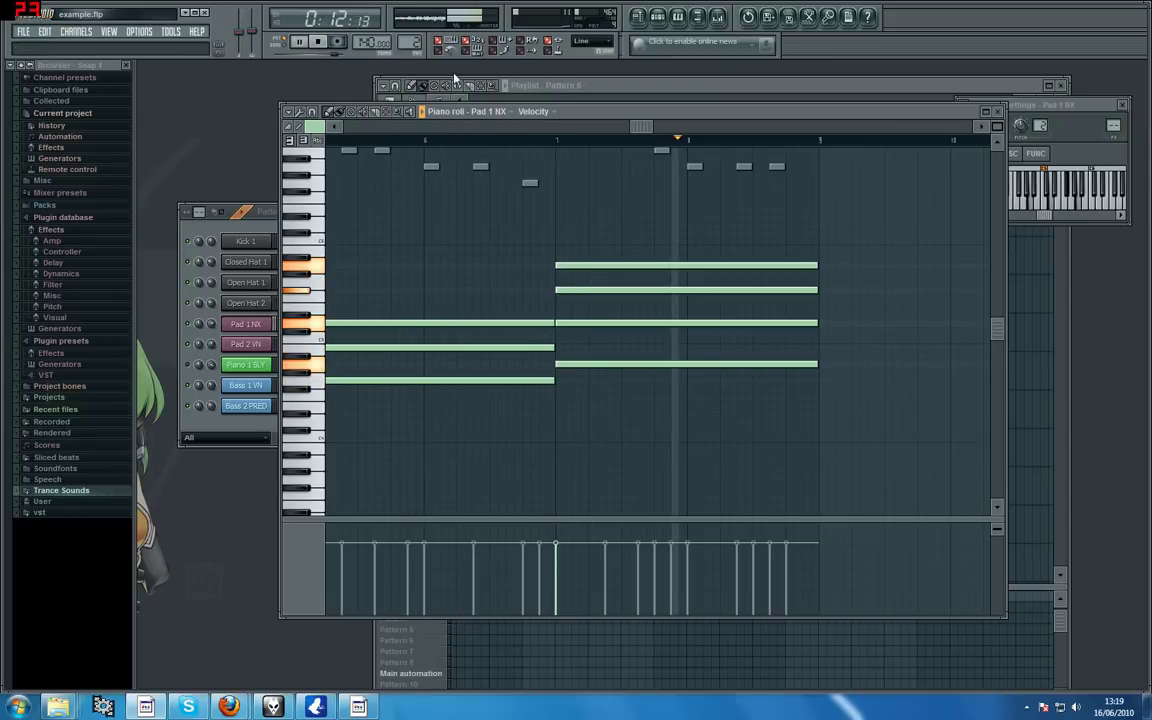
key(space)
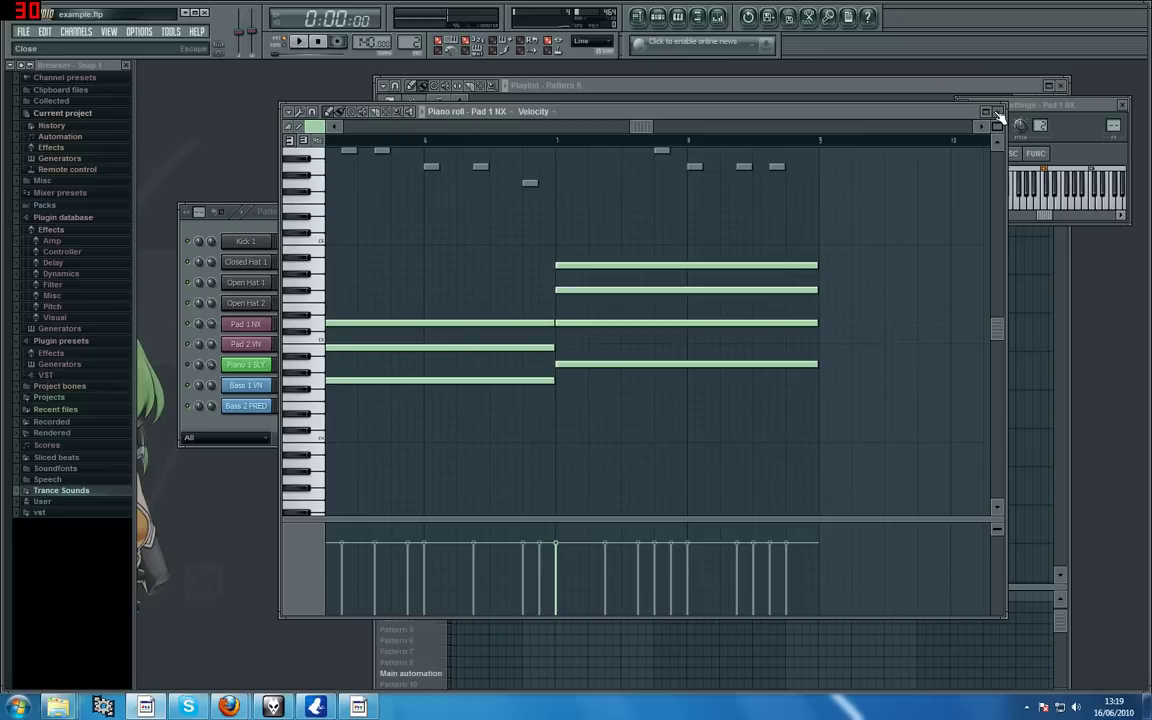
drag(645, 126, 340, 128)
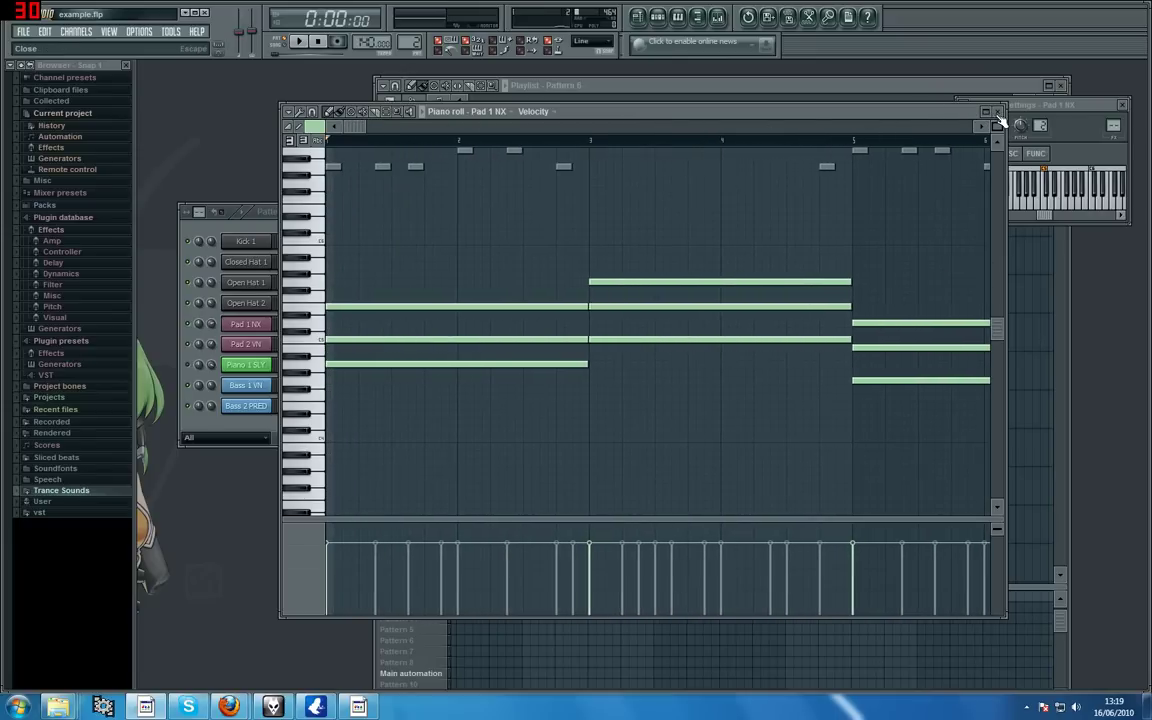
click(997, 112)
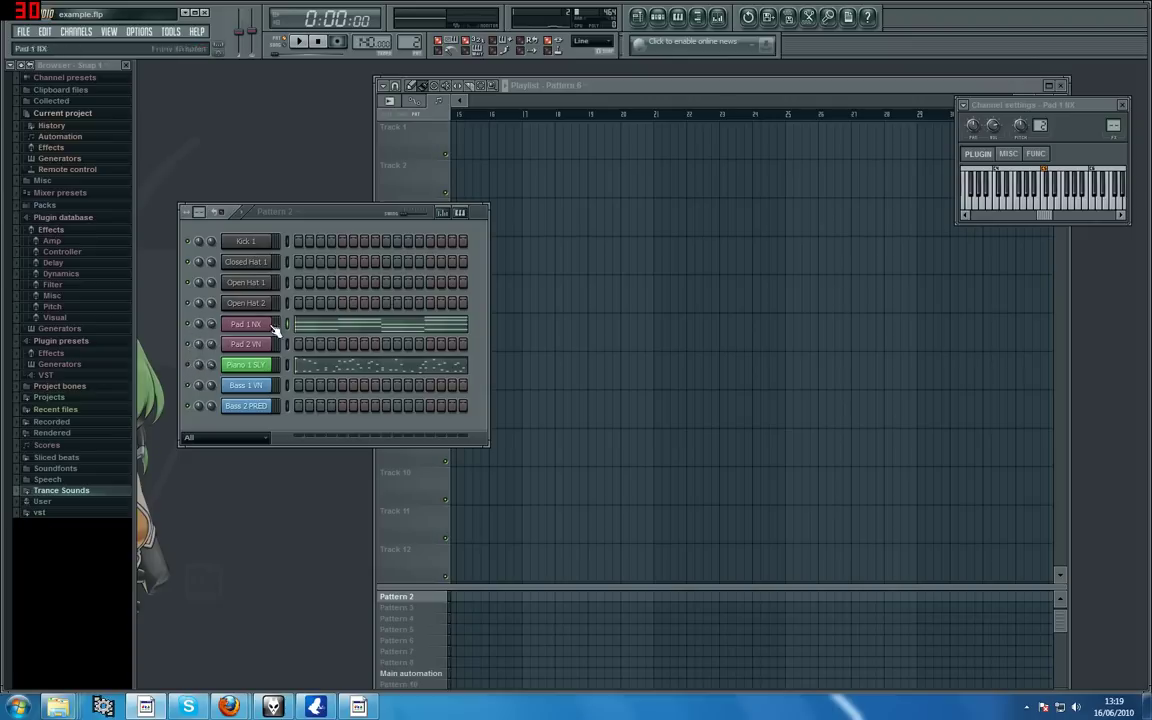
Reopen the Pad 1 NX piano roll and examine the ghost notes above the chords and the Ghost channels helper option.
click(329, 323)
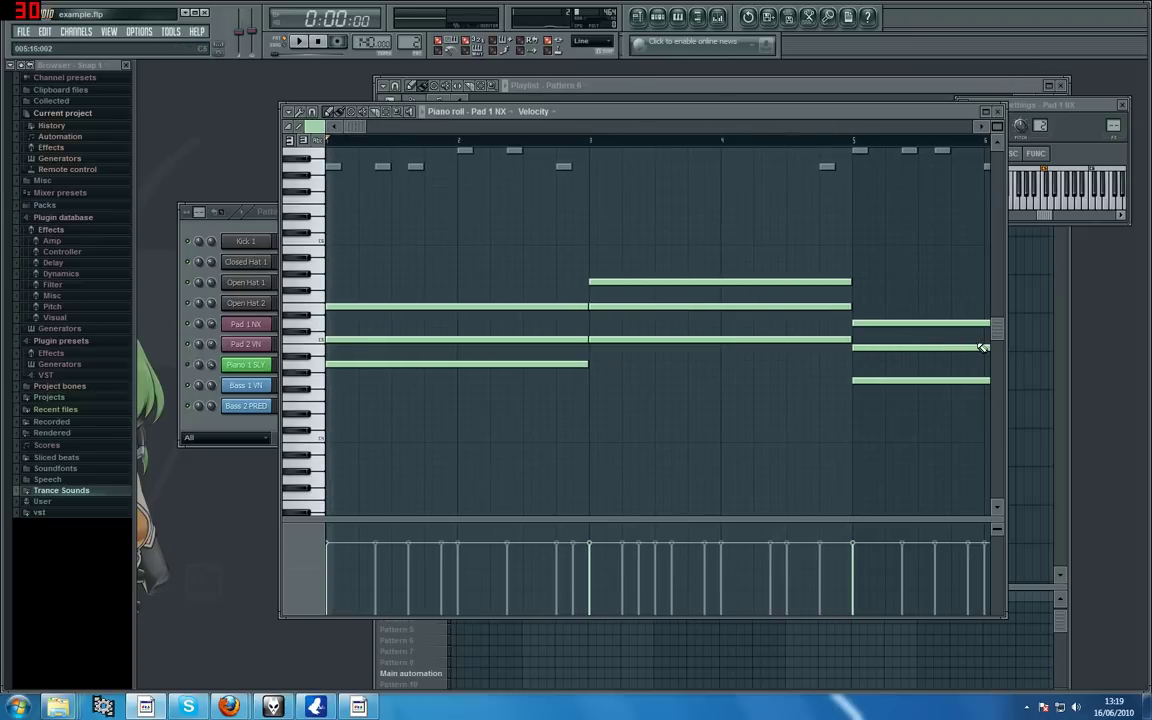
drag(997, 328, 997, 288)
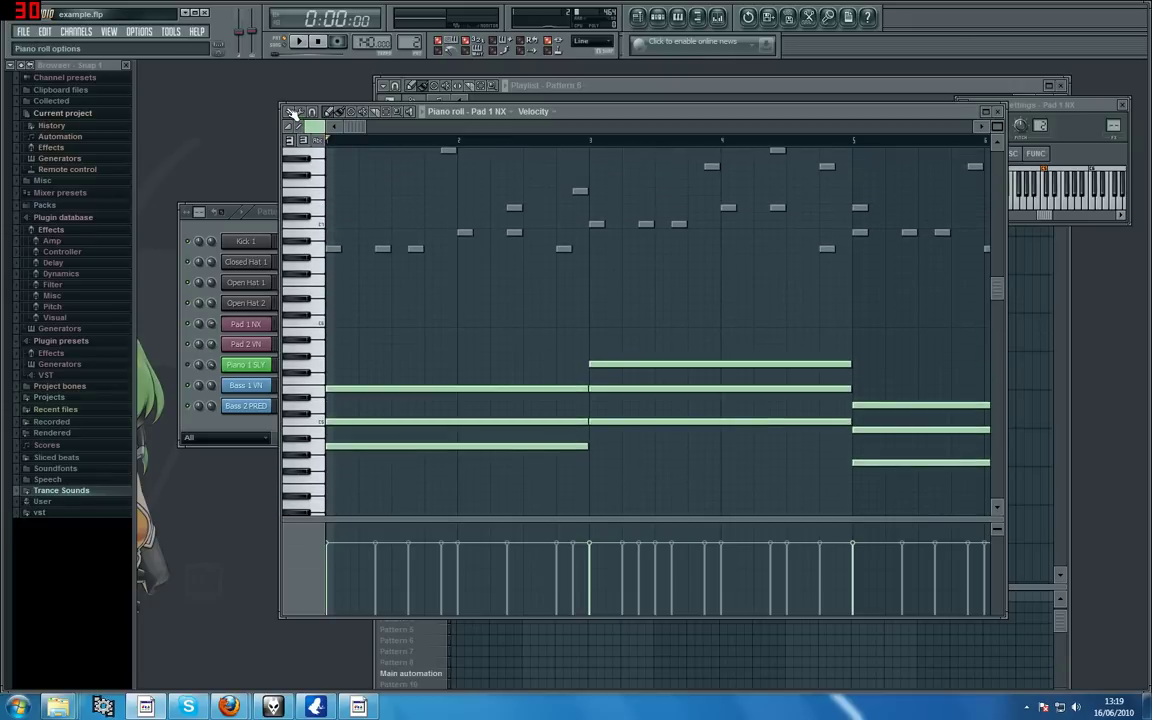
click(290, 113)
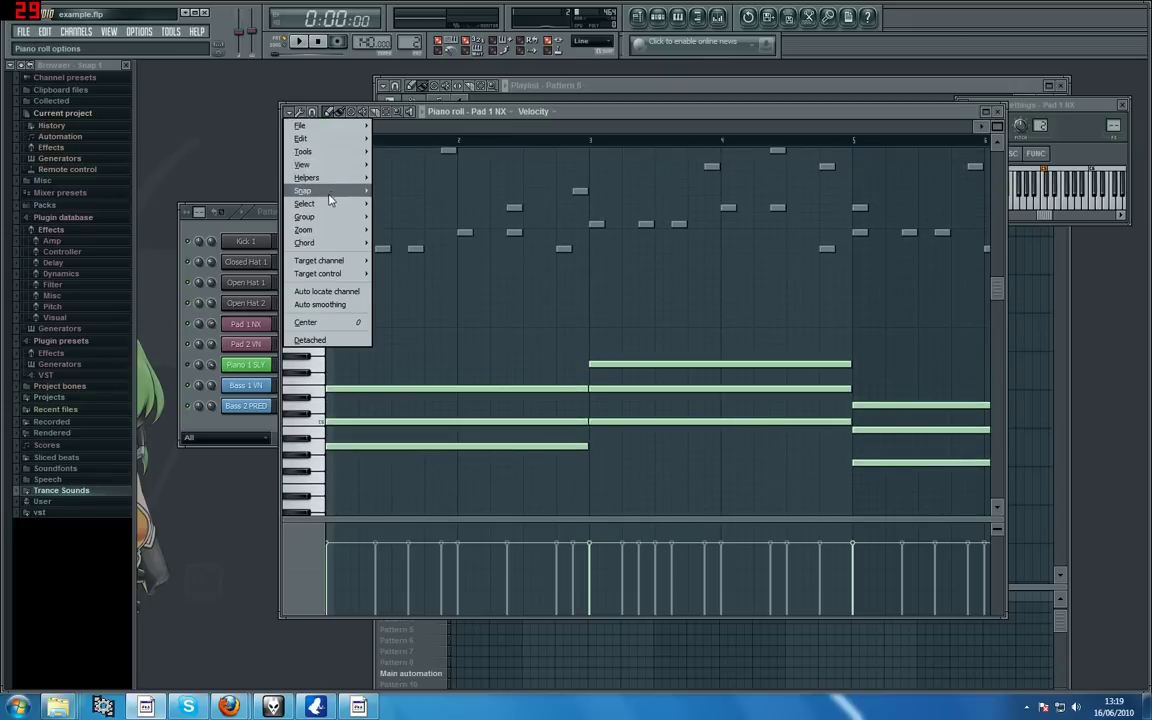
mouse_move(321, 231)
mouse_move(310, 177)
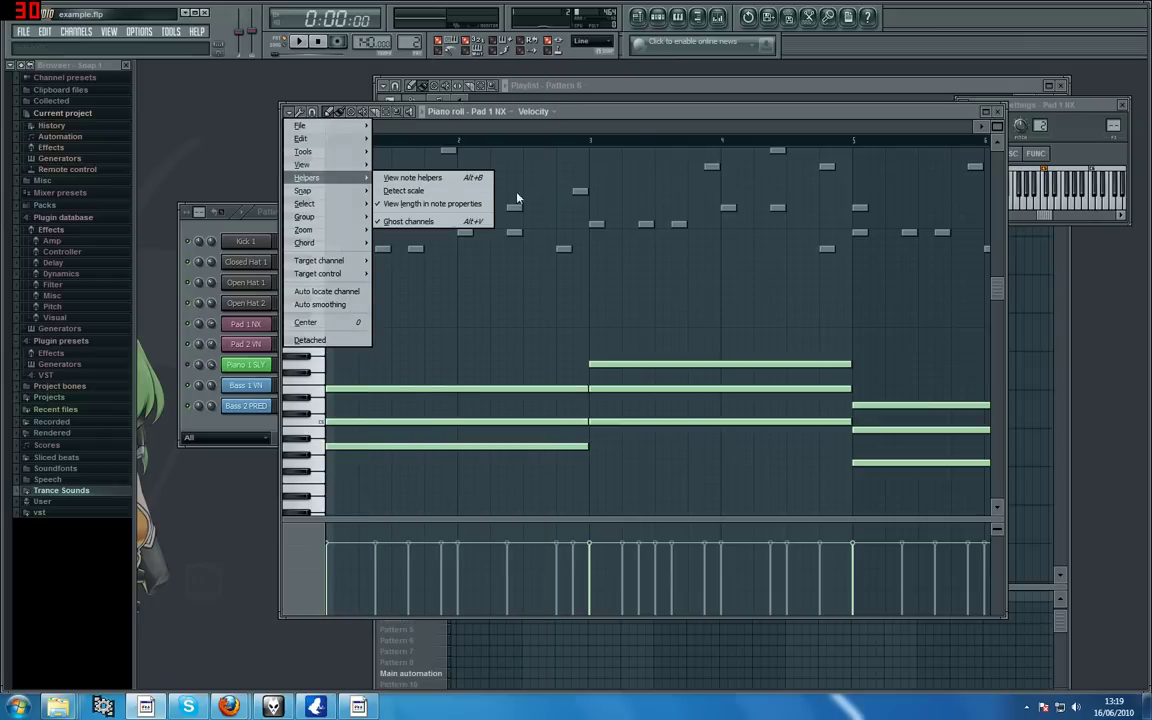
click(640, 113)
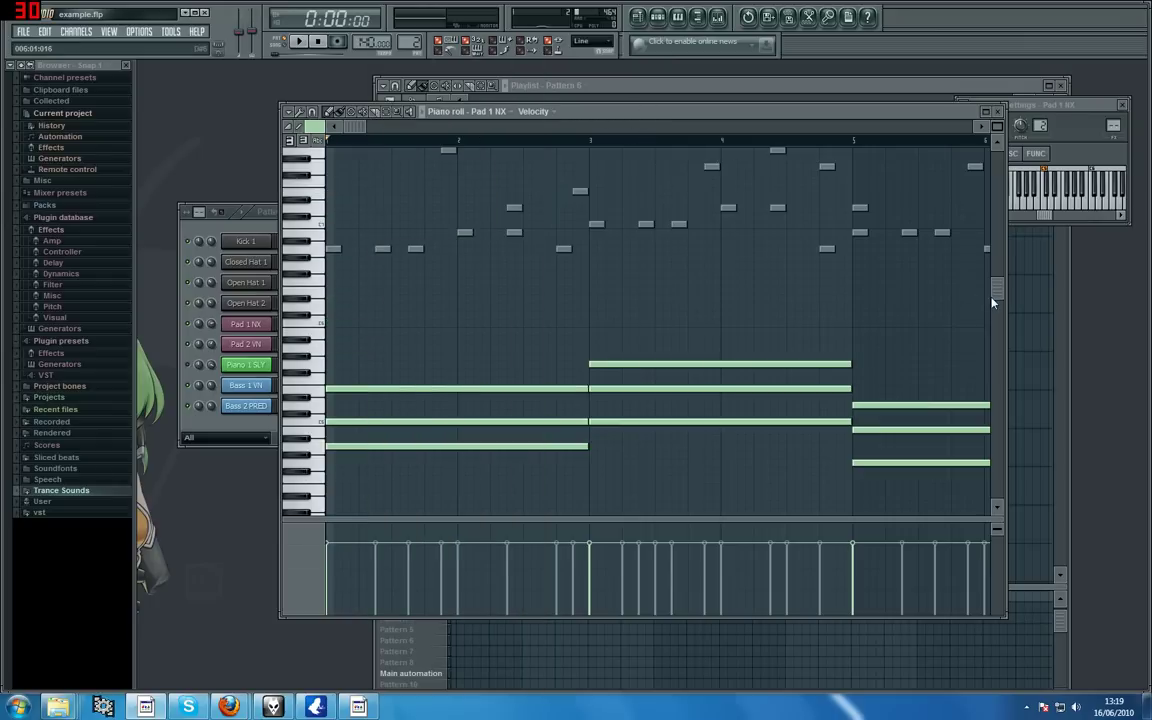
scroll(990, 255, up, 1)
scroll(700, 328, up, 2)
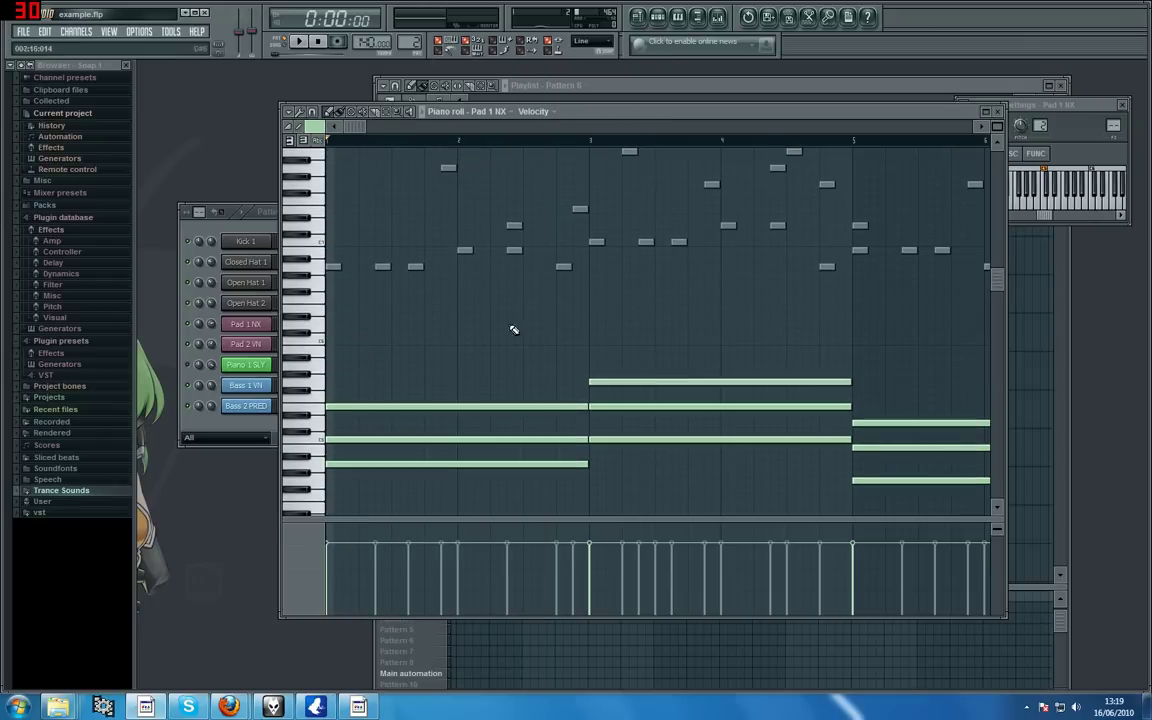
click(234, 208)
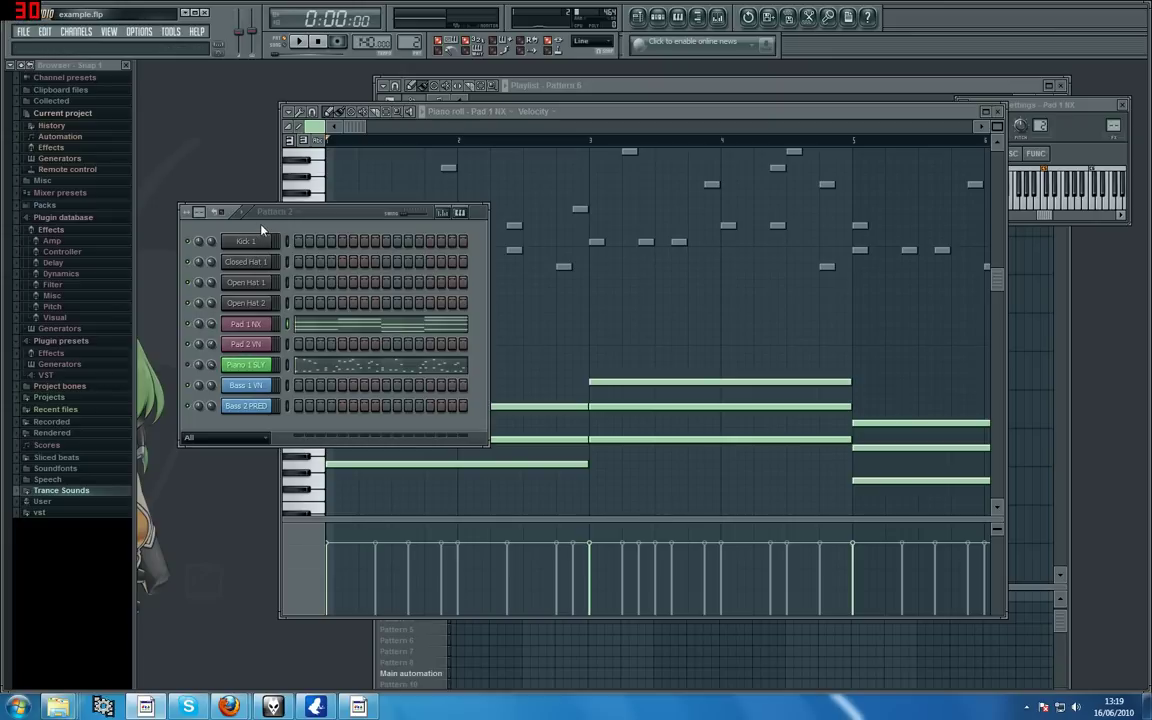
Examine the melody ghost notes above the Pad 1 NX chords, and open the Piano 1 SLY piano roll to compare both parts.
click(705, 113)
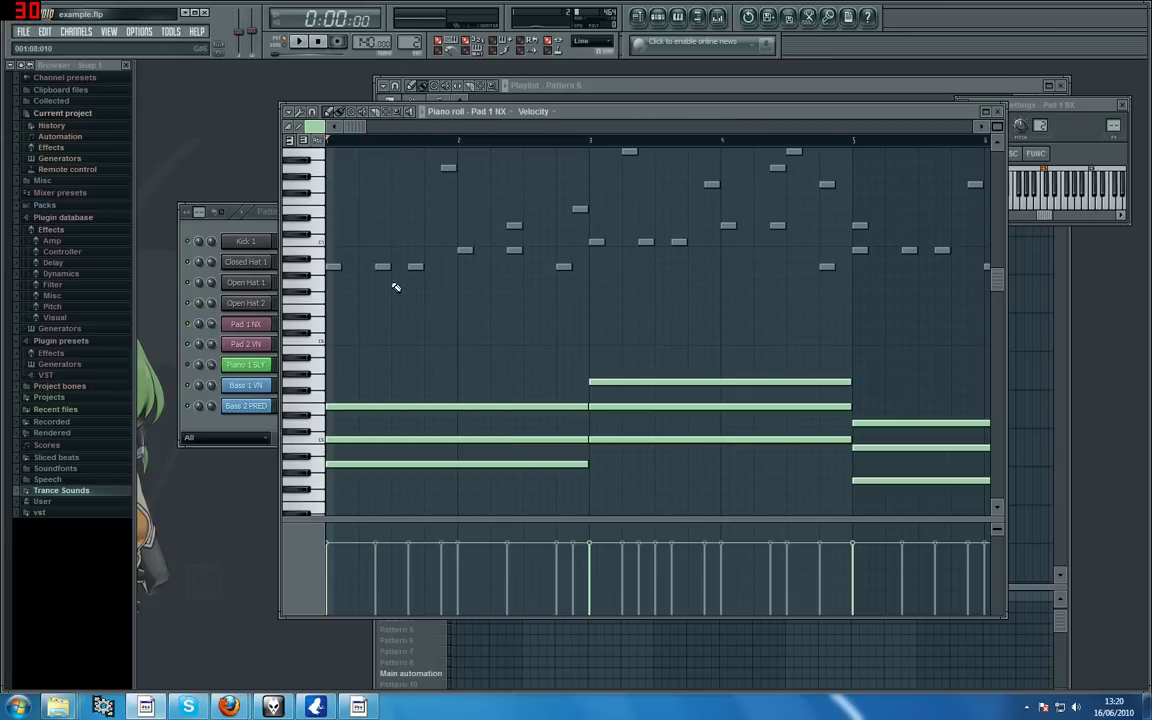
scroll(411, 293, up, 2)
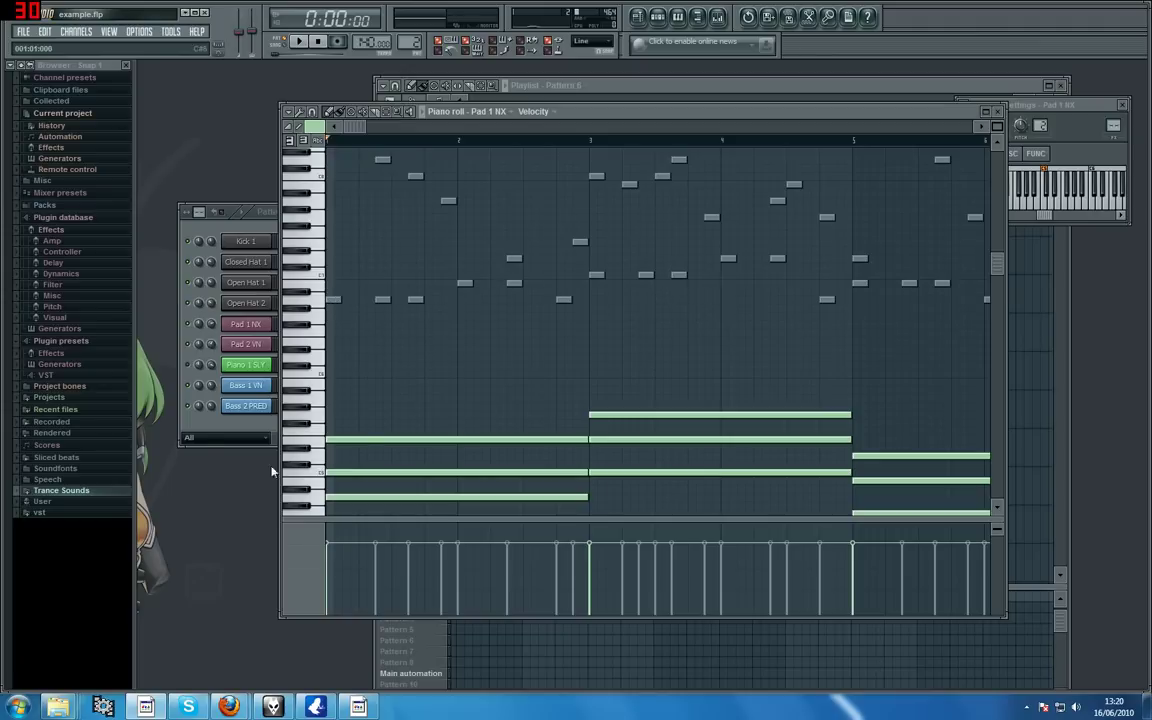
click(211, 383)
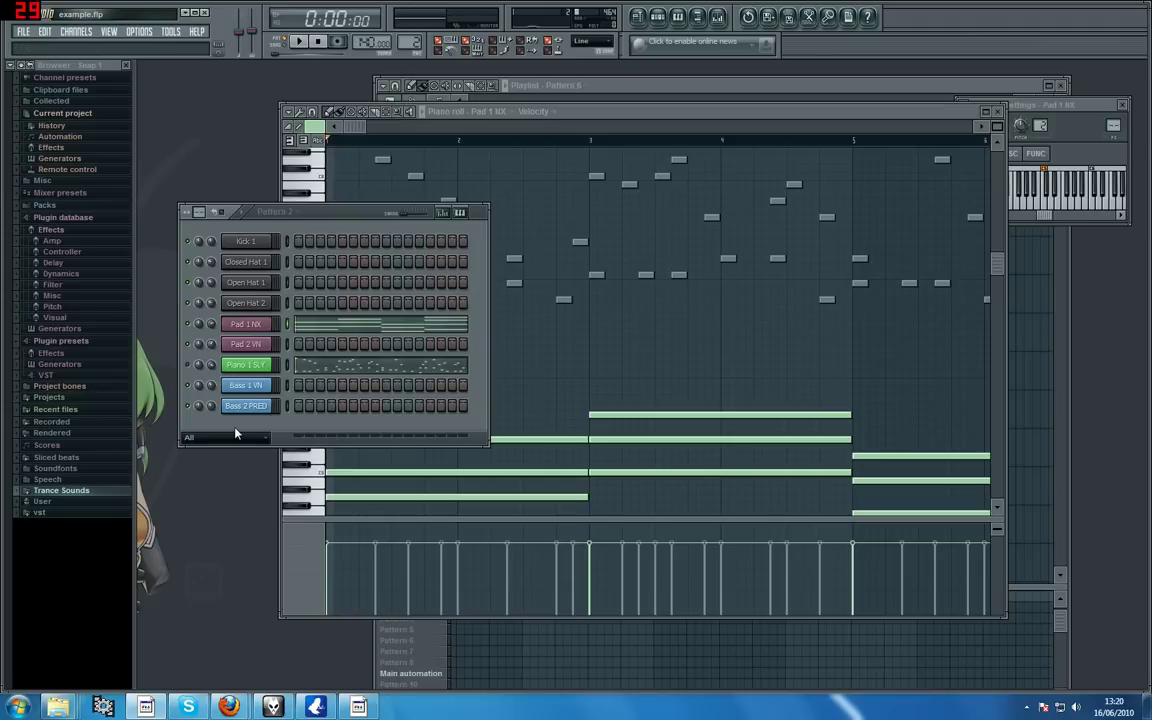
click(338, 369)
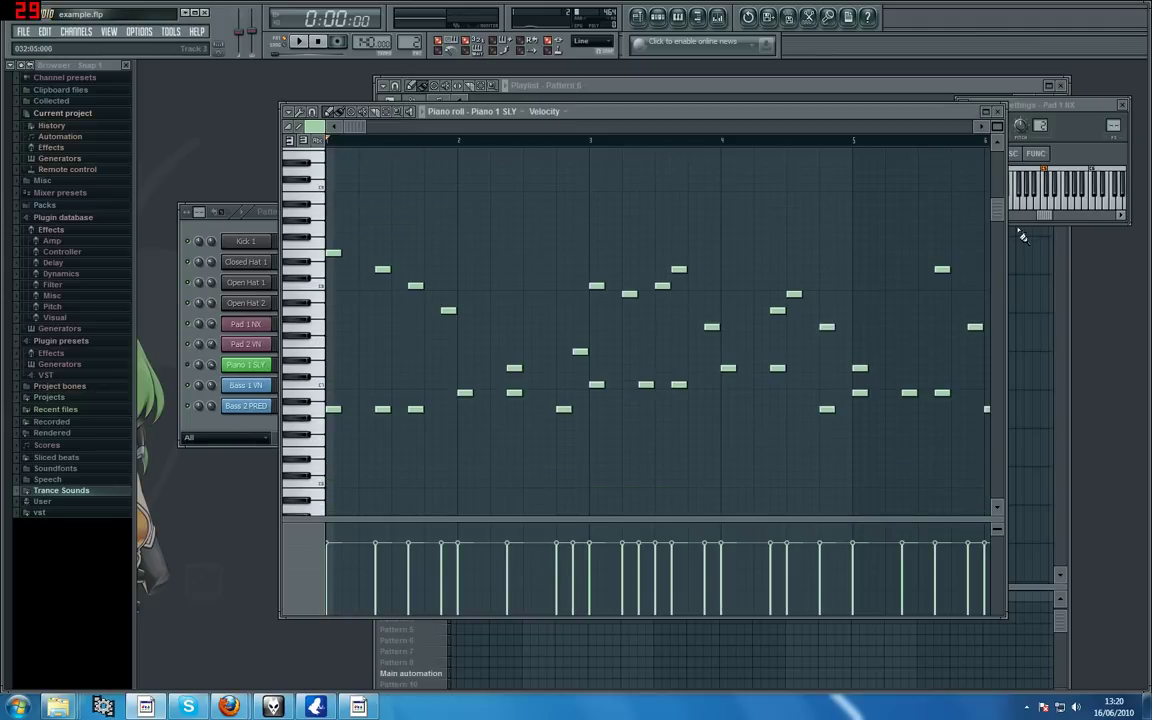
scroll(972, 304, down, 3)
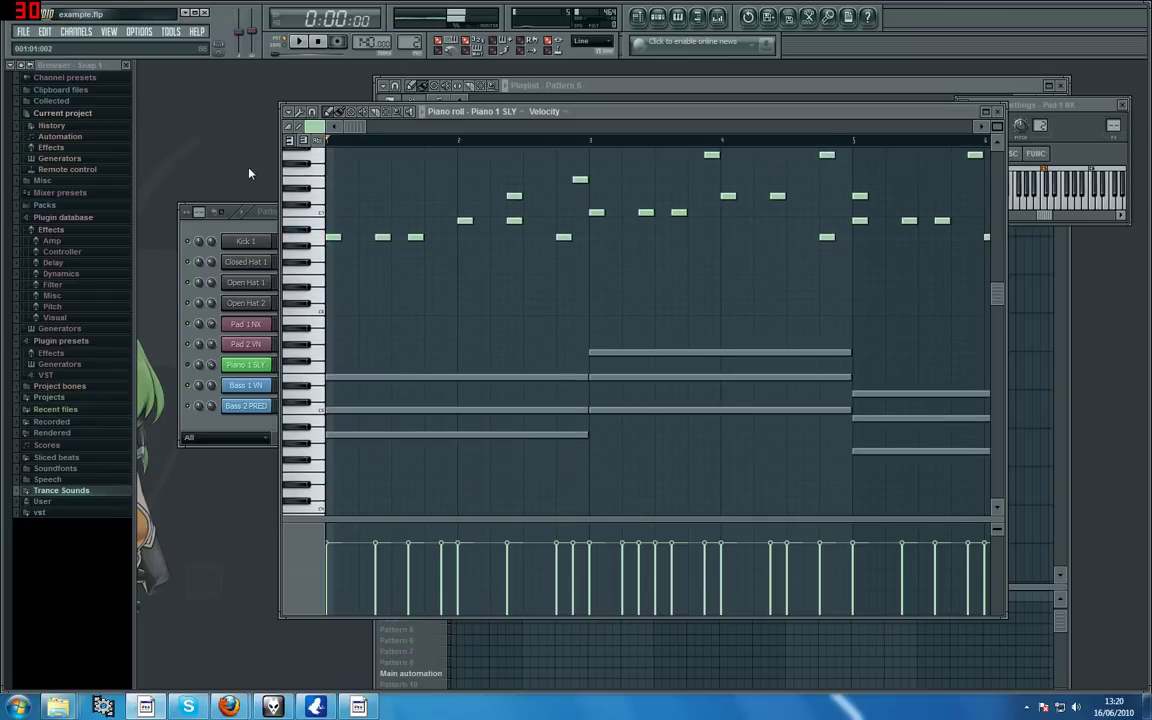
Reopen the Pad 1 NX piano roll, select all chord notes and transpose them up two octaves.
click(253, 212)
click(357, 325)
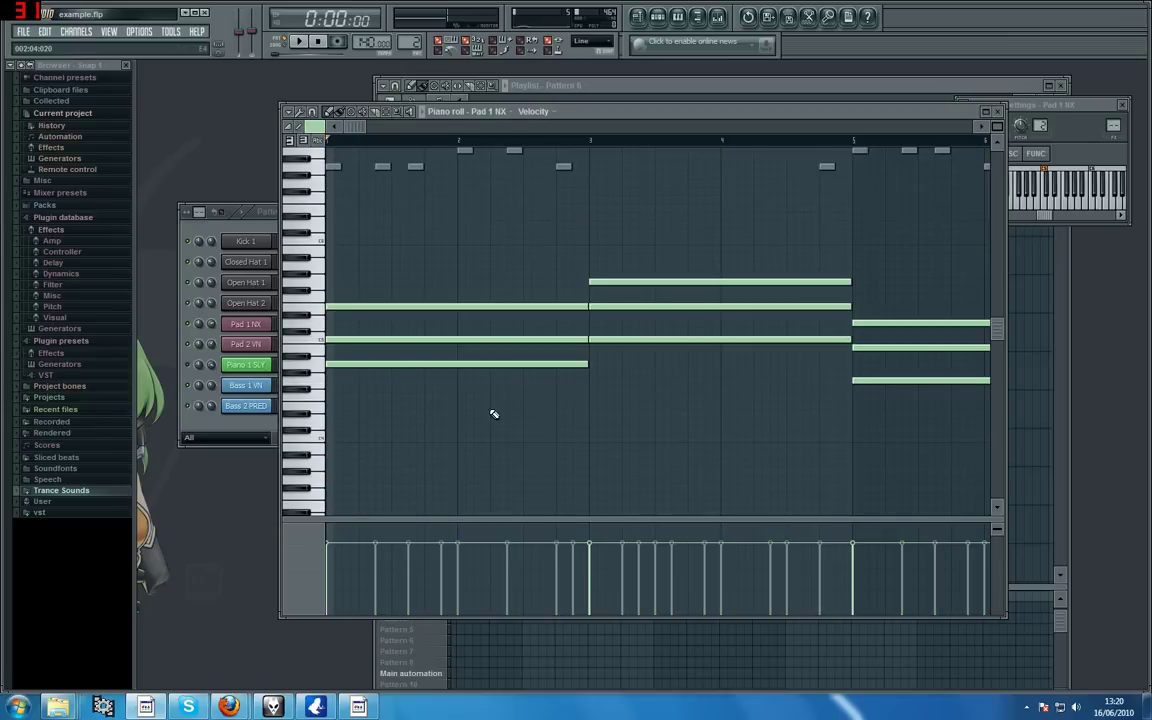
key(ctrl+a)
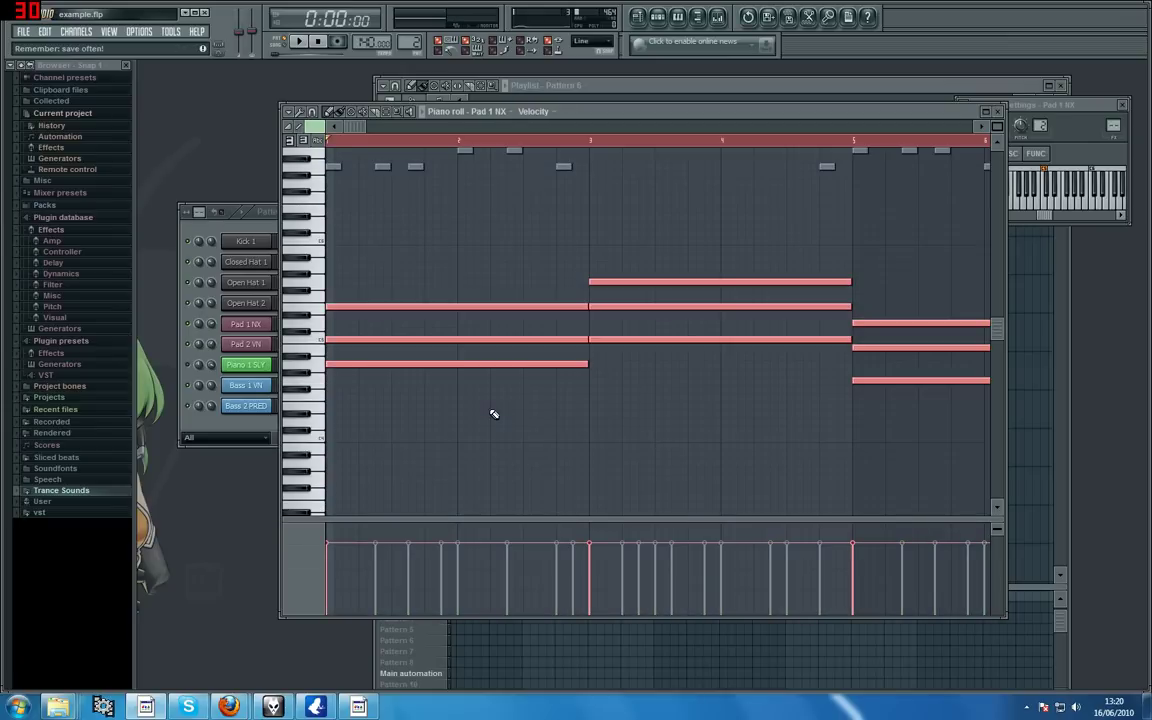
key(ctrl+Up)
key(ctrl+Up)
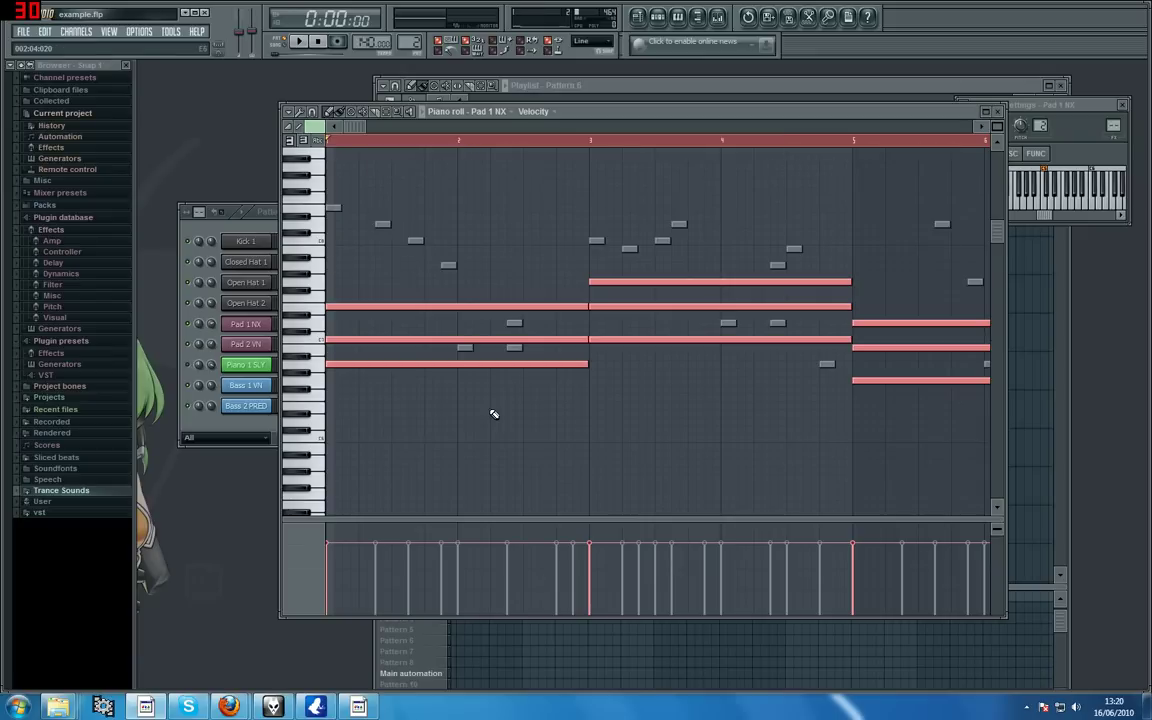
Open the Piano 1 SLY piano roll and audition the lower melody notes in bars 1 to 4 against the ghosted pad chords.
click(217, 205)
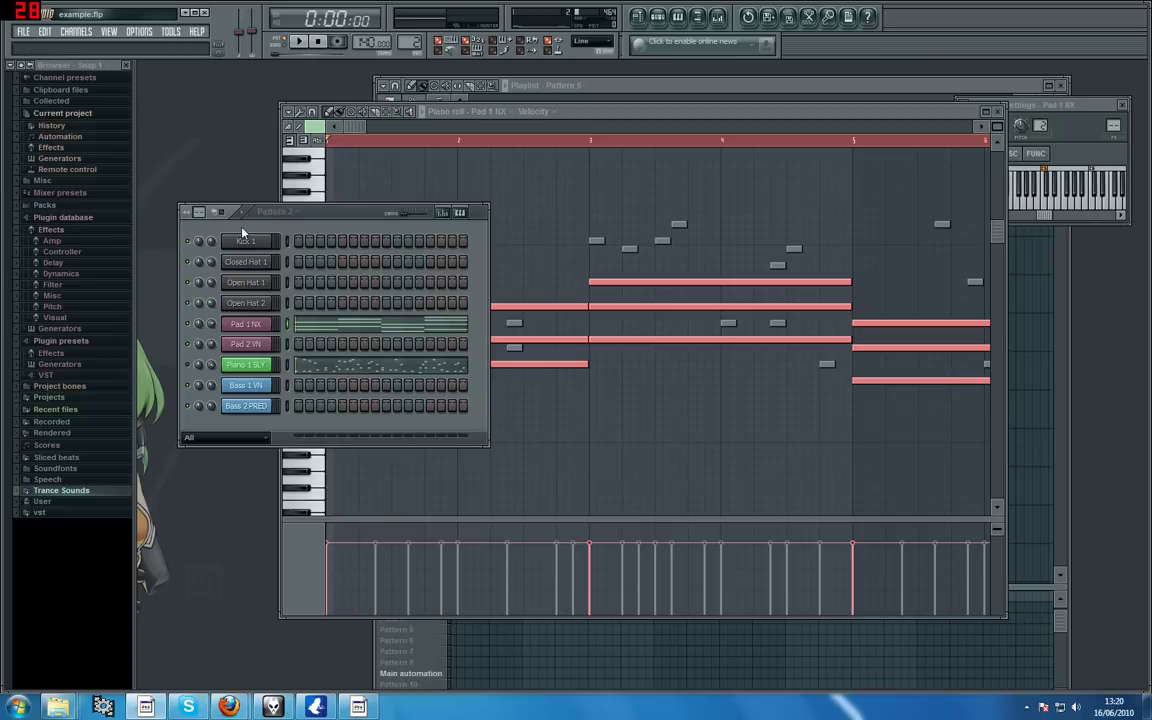
click(358, 368)
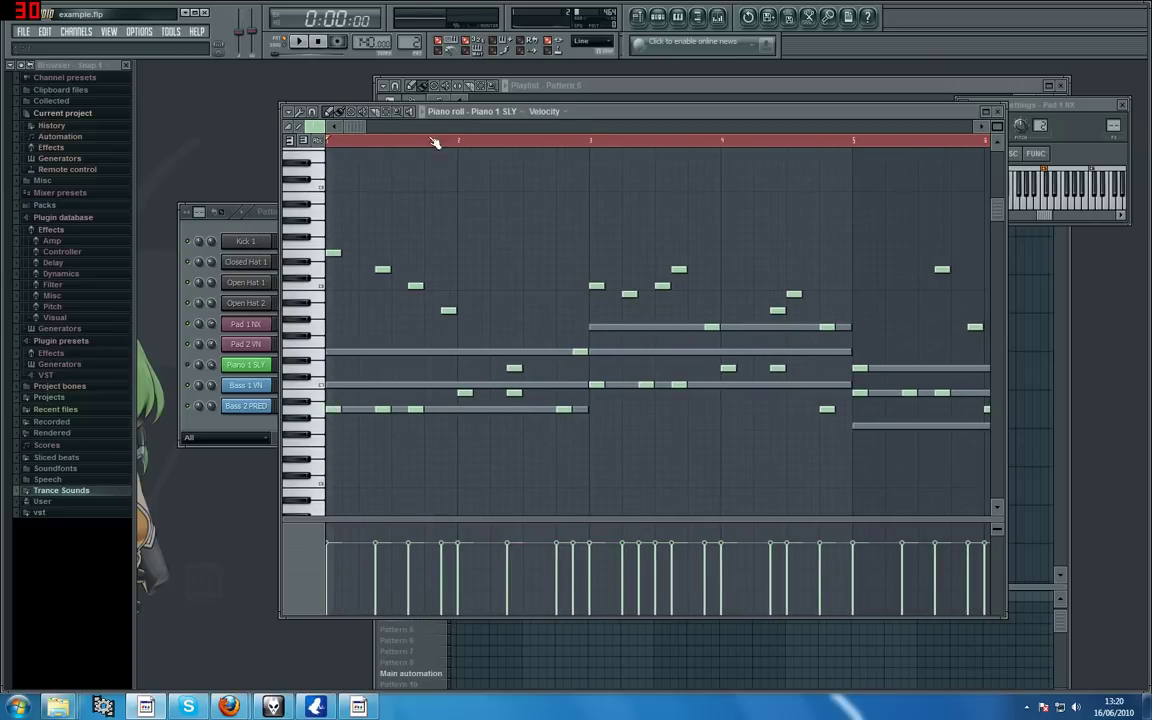
click(334, 409)
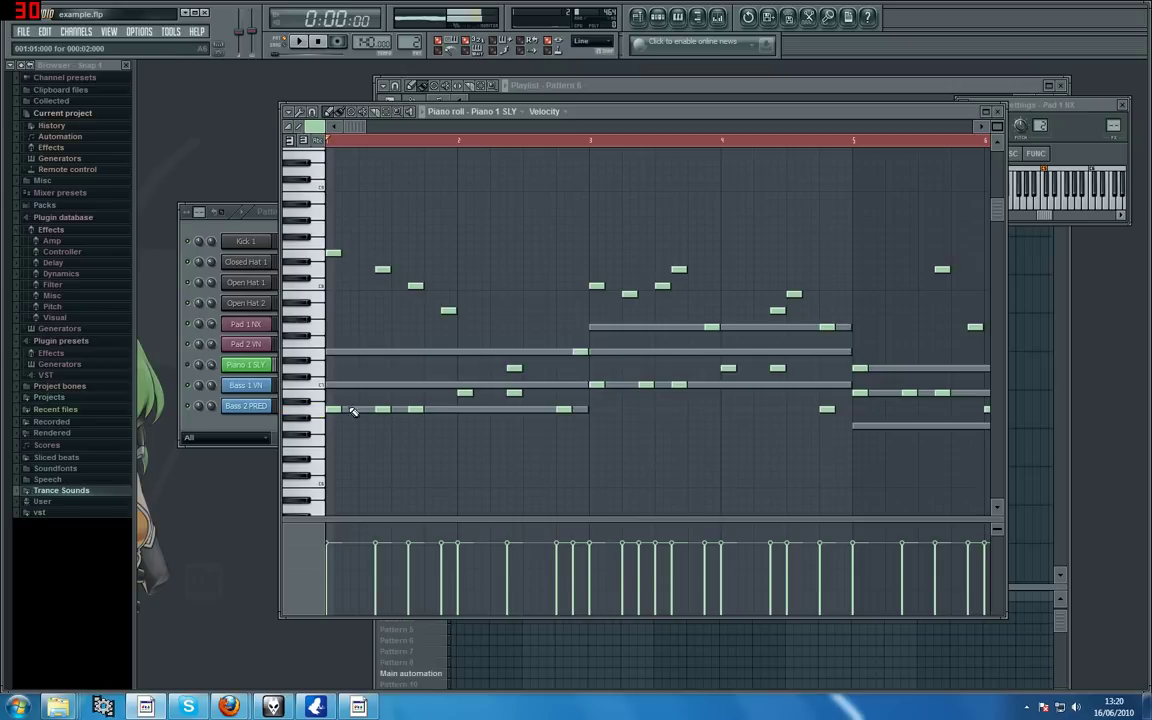
click(382, 402)
right_click(383, 402)
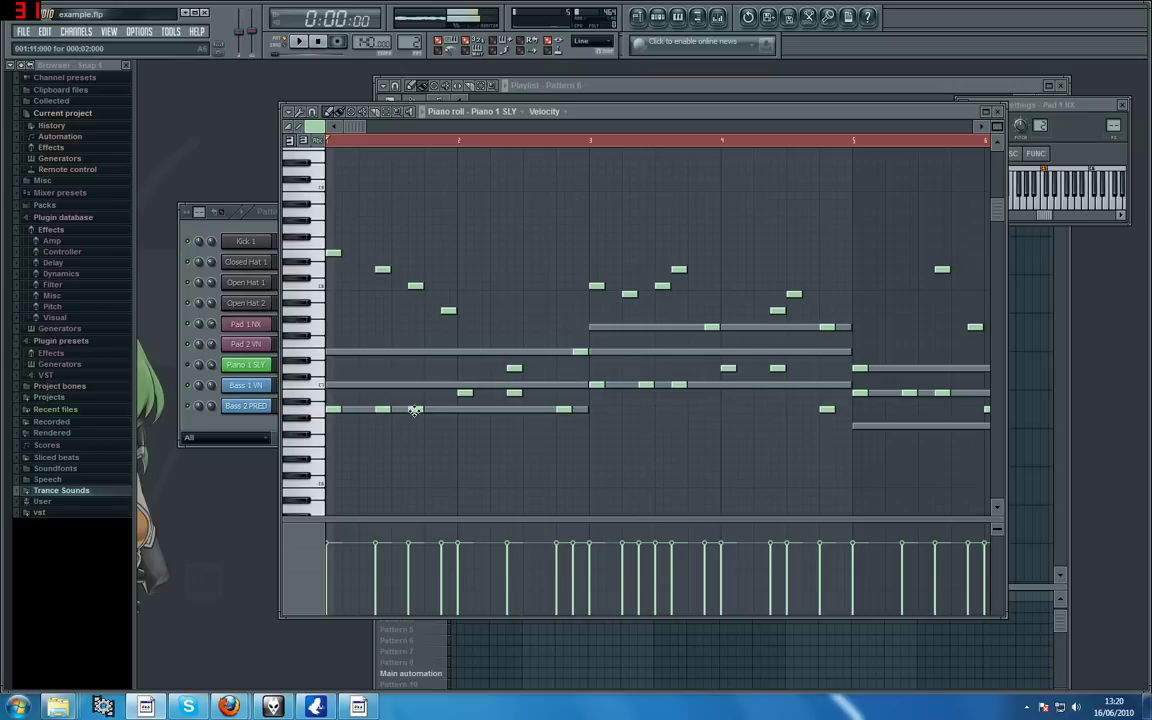
click(564, 409)
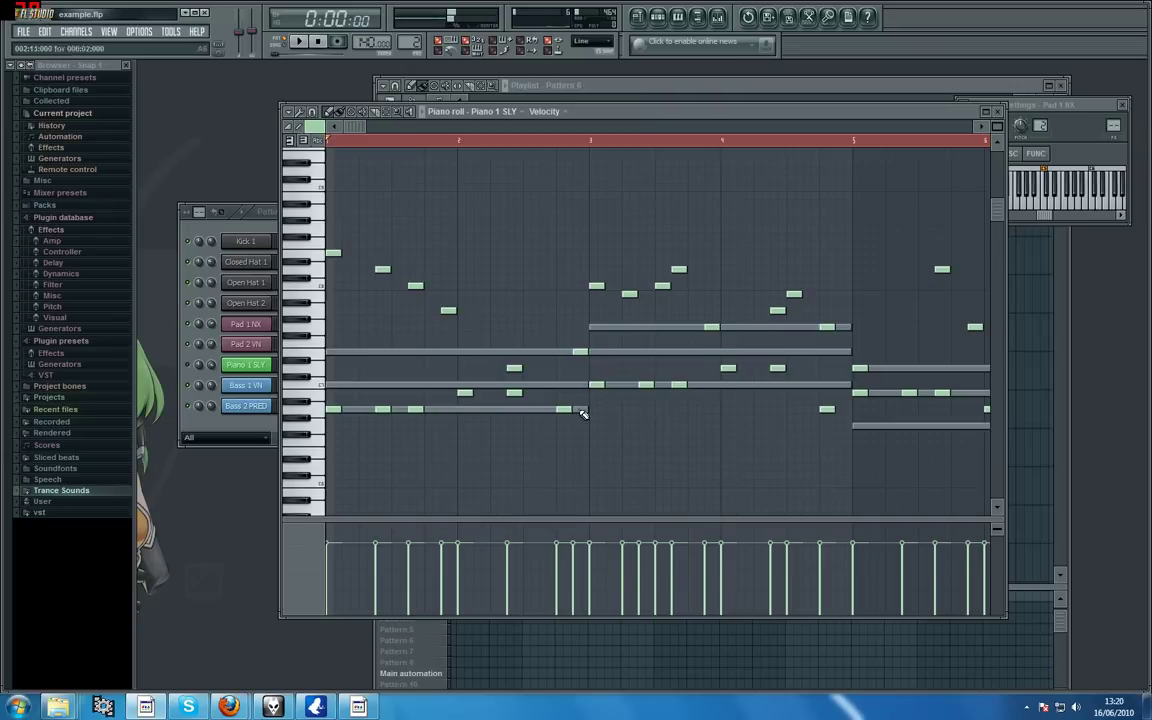
click(725, 369)
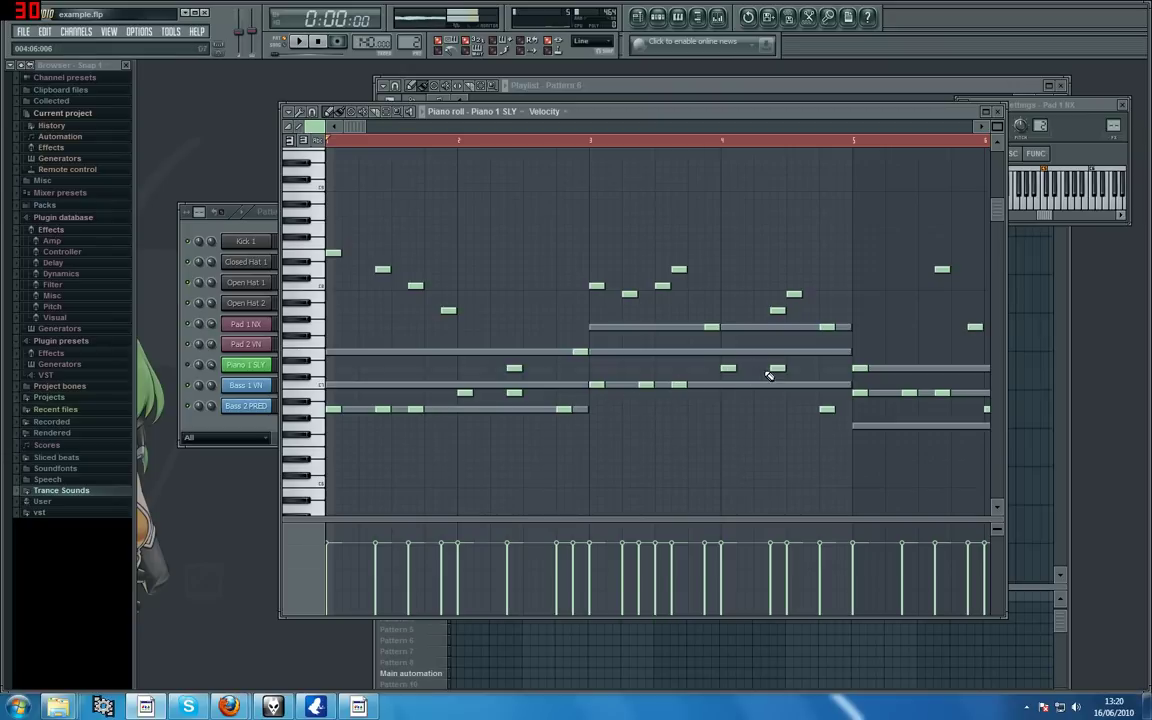
Audition the last lower note of bar 4 and the lower melody notes of bar 5, then return to the pattern's start.
drag(356, 126, 474, 126)
click(595, 410)
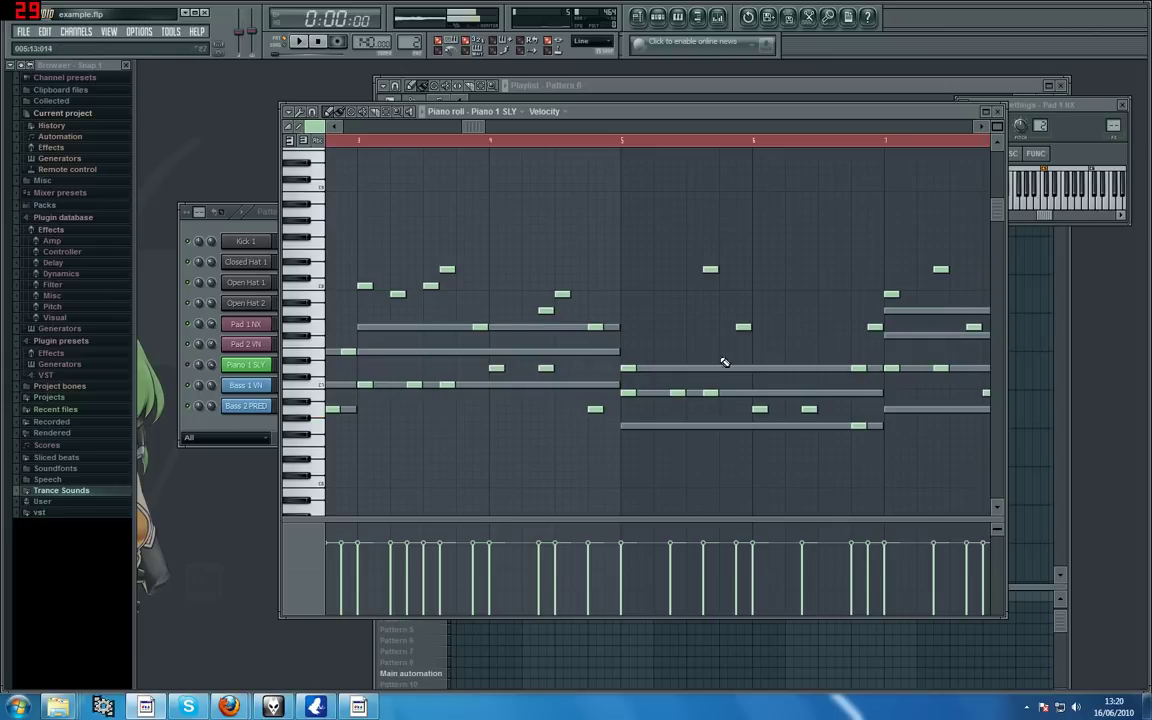
click(677, 393)
click(710, 393)
drag(476, 127, 378, 175)
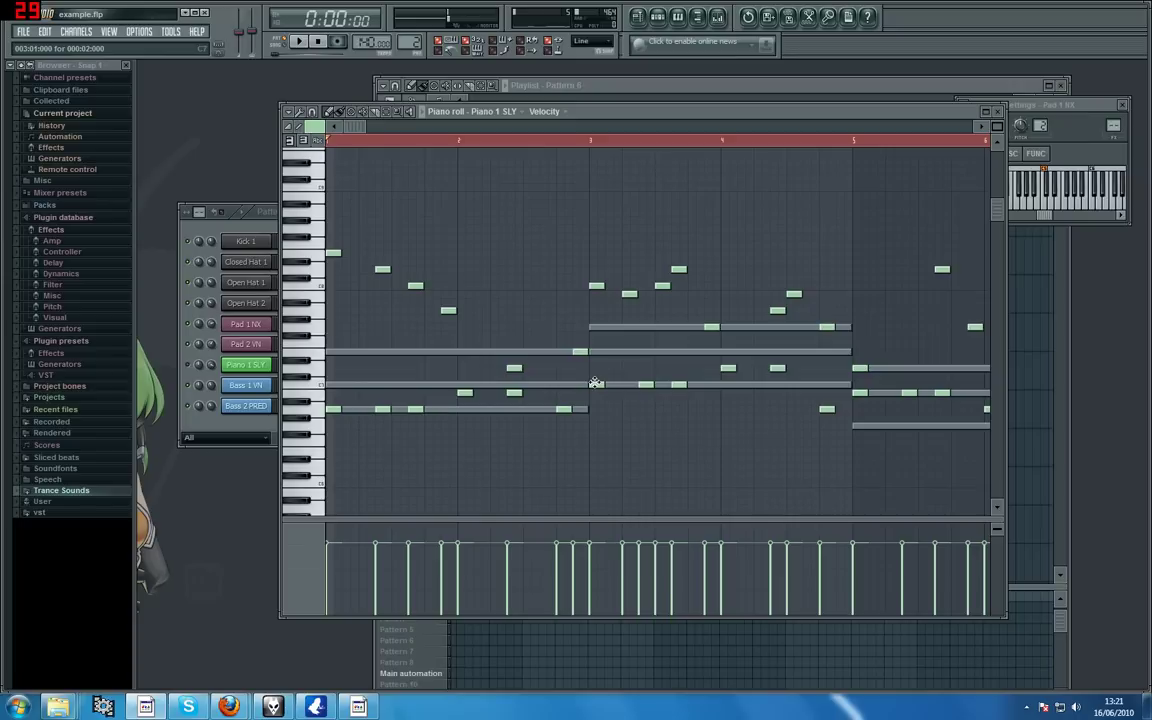
Try the second and third lower melody notes of bar 3 on the next higher chord tone, playing the pattern and stopping it.
drag(595, 383, 677, 349)
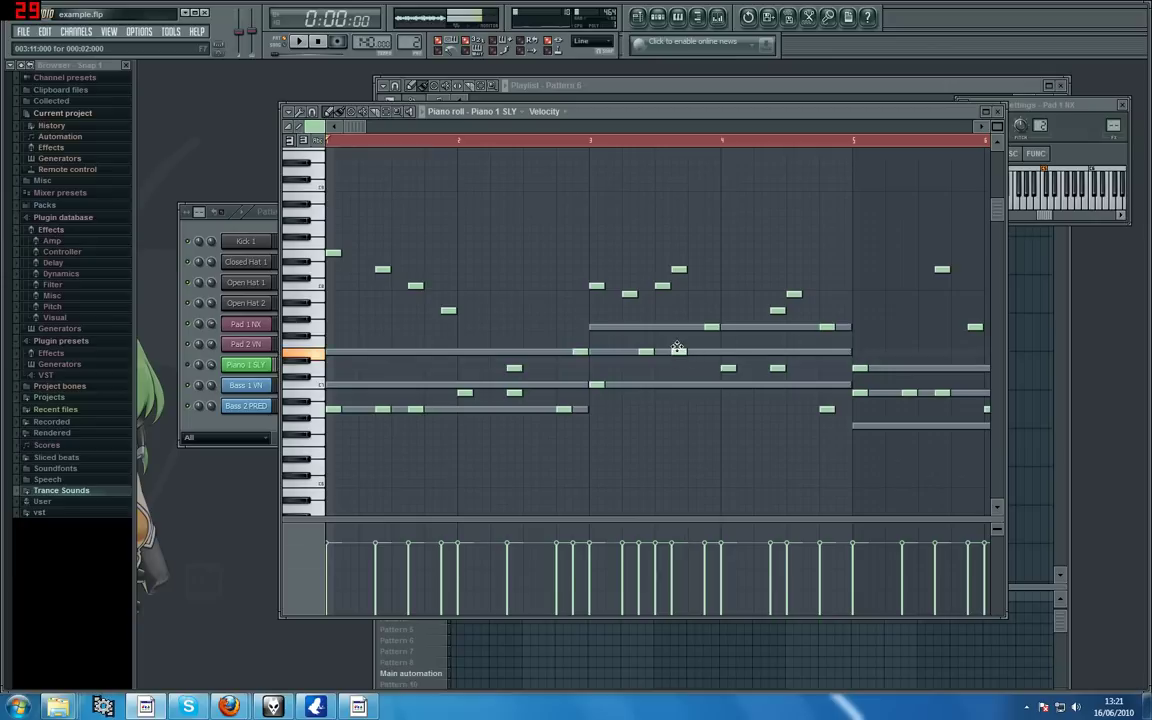
click(299, 42)
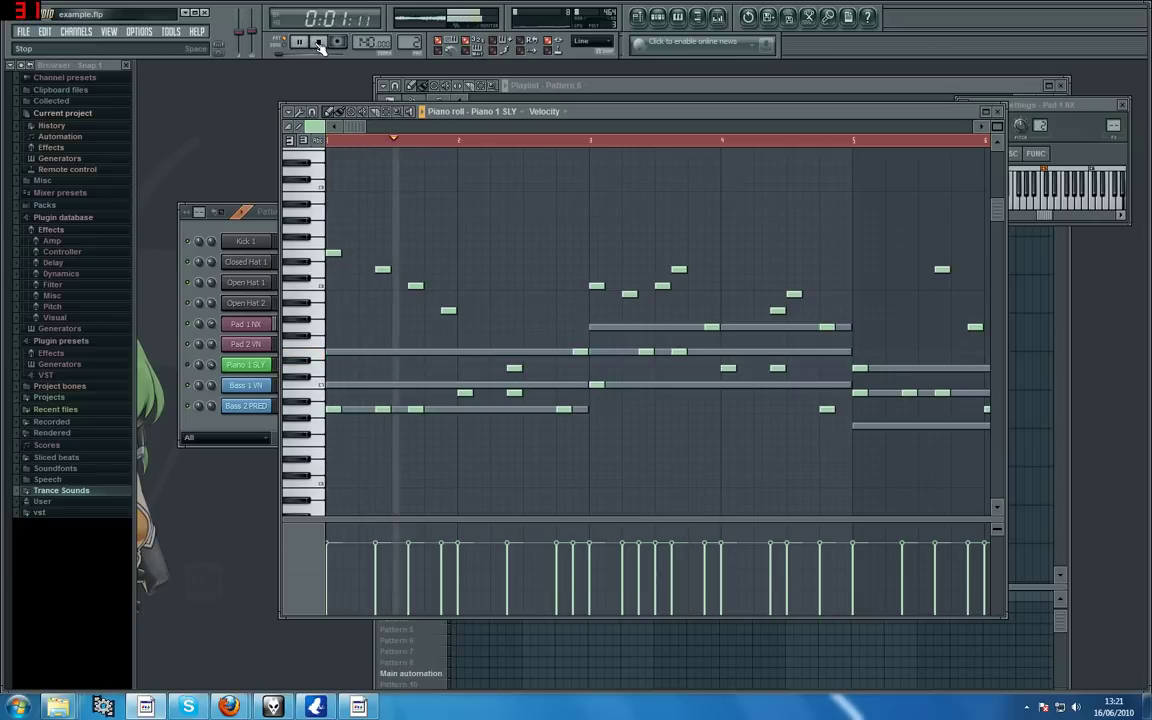
key(space)
click(207, 224)
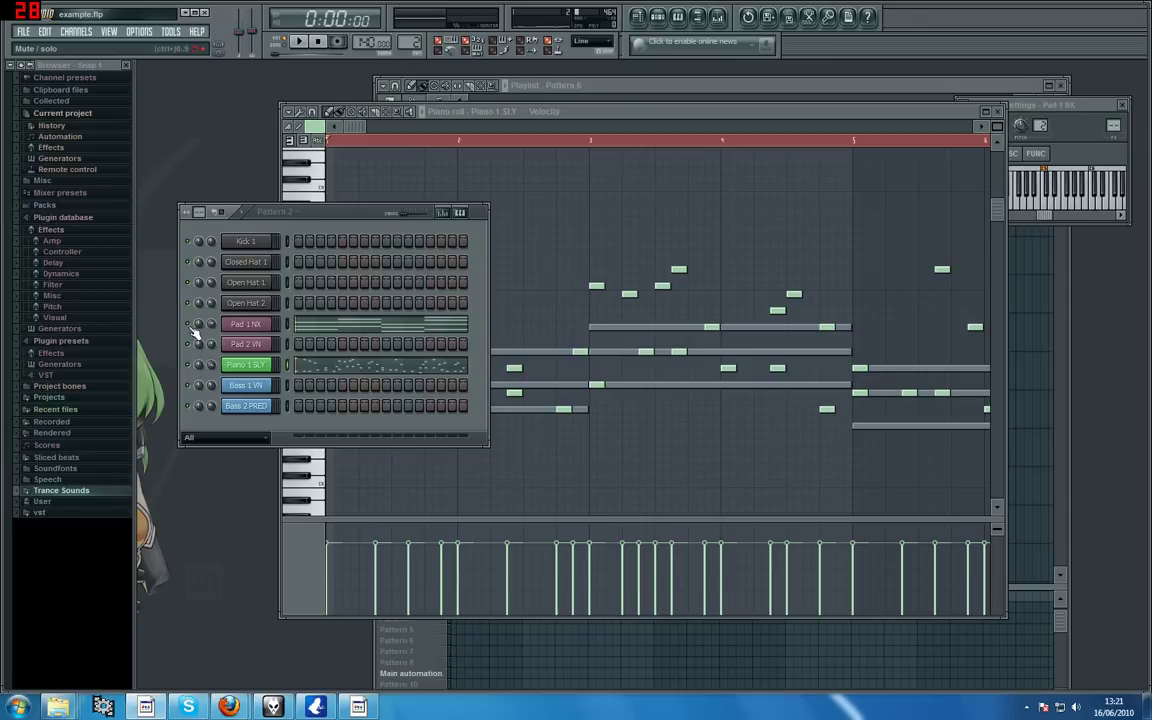
key(space)
click(592, 113)
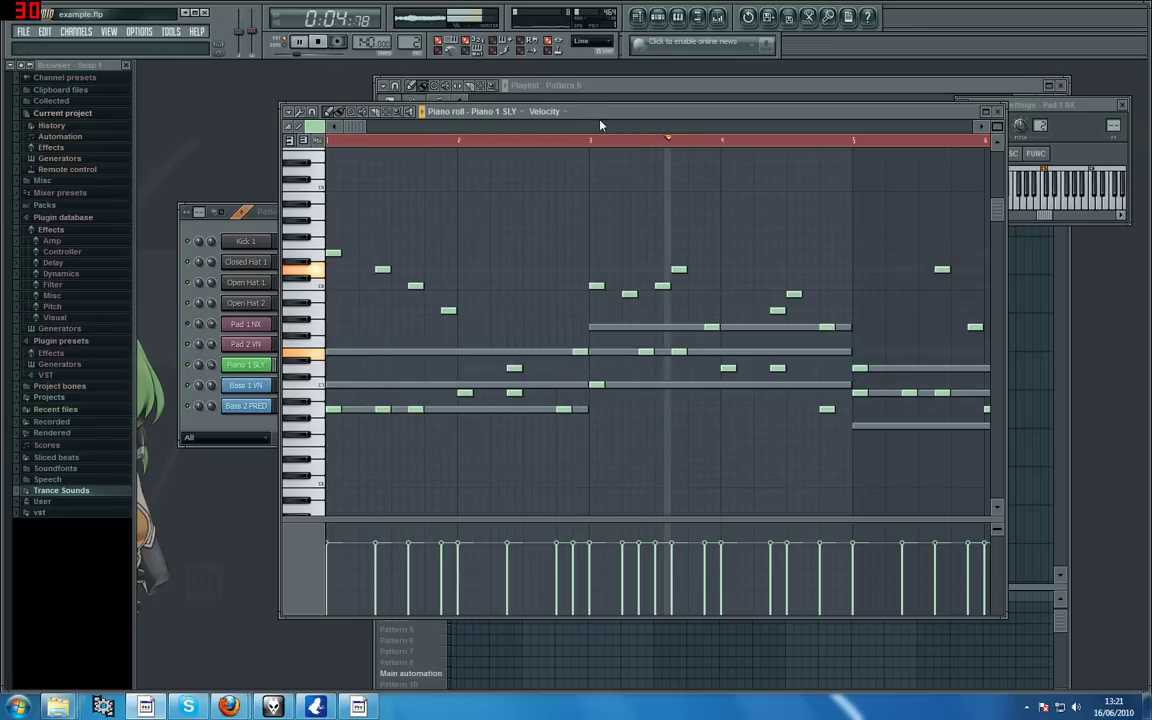
click(318, 42)
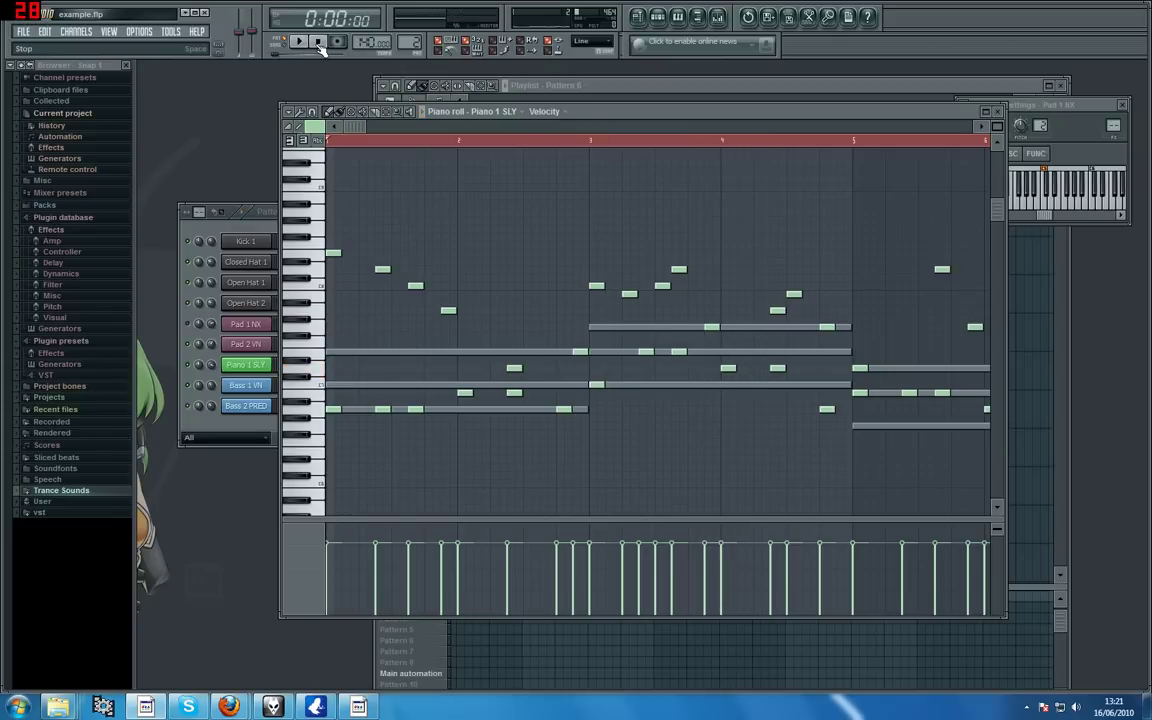
Undo the note moves in bar 3, play the pattern again through that bar and stop it.
key(ctrl+z)
key(space)
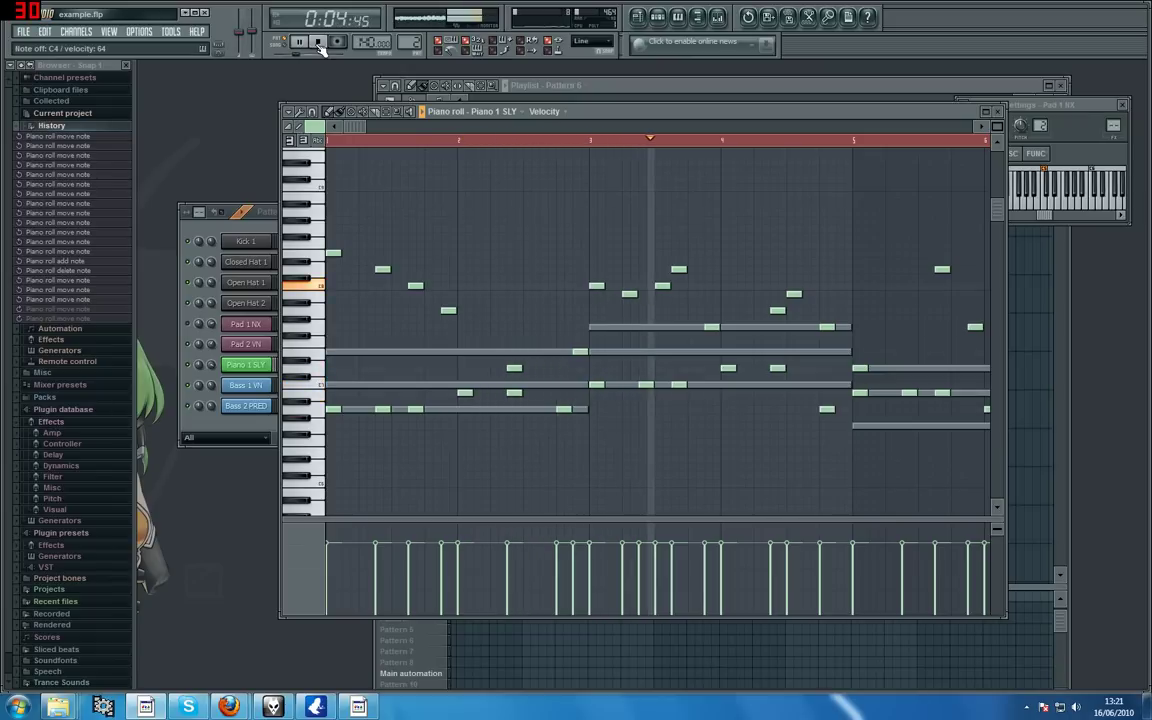
click(319, 44)
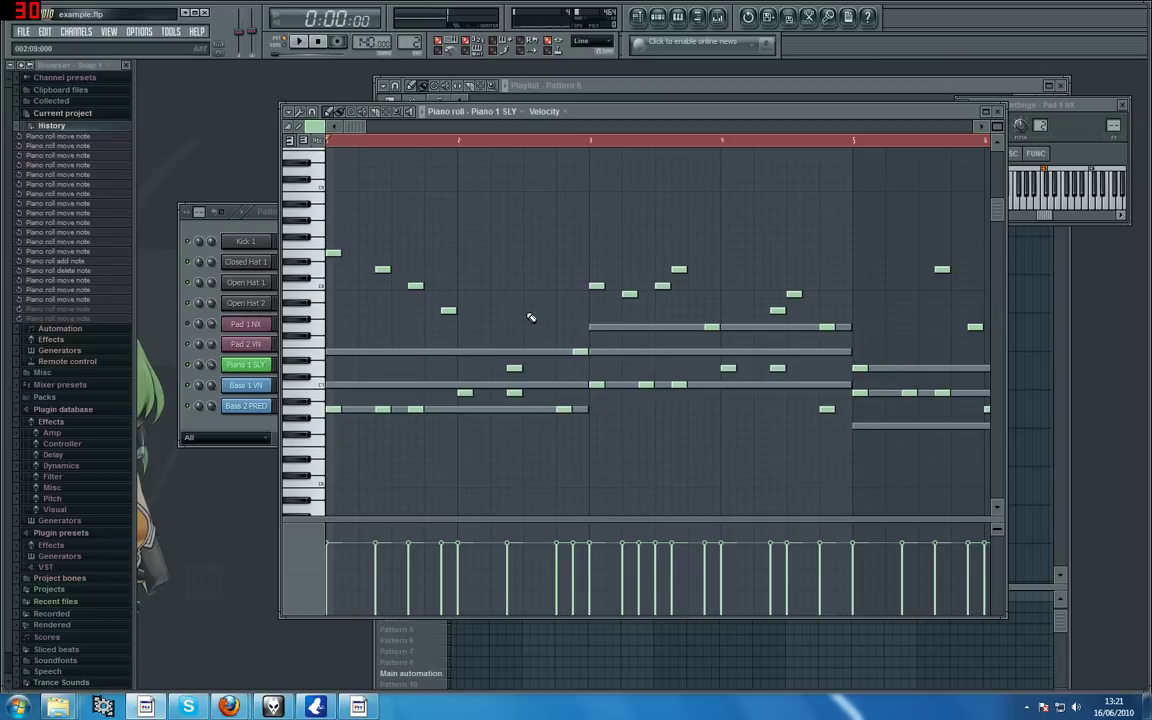
Audition the lower melody notes in bars 5 and 6 that lie on the ghosted pad chord.
click(400, 139)
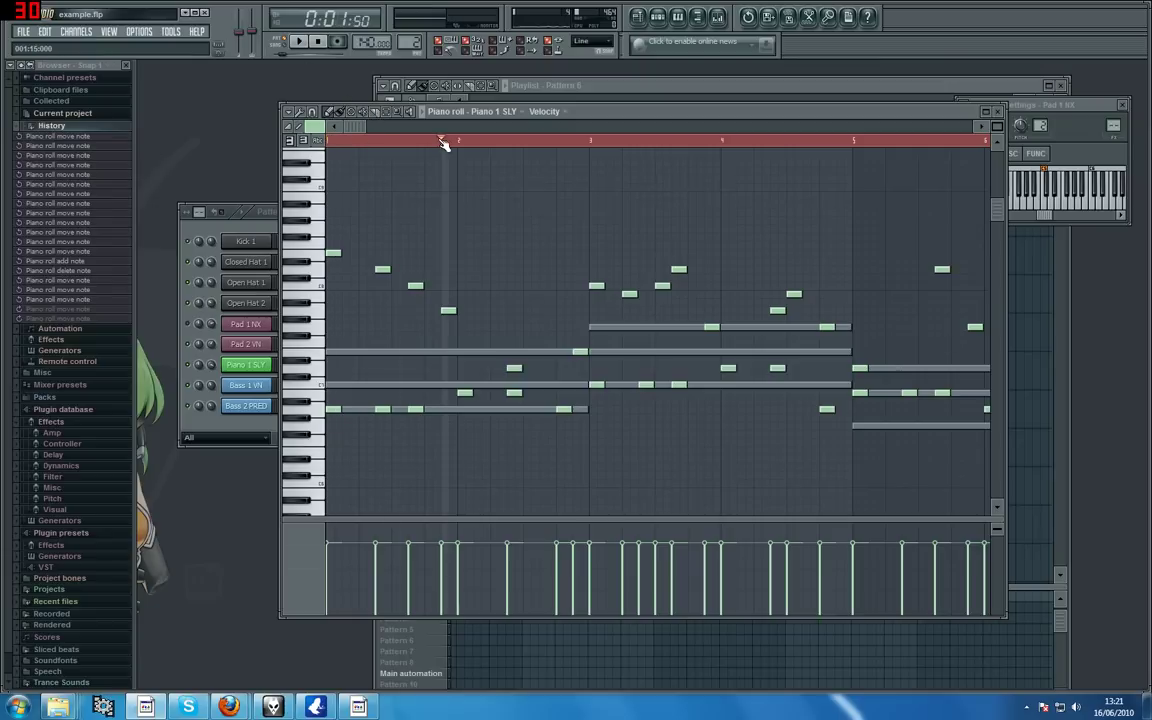
drag(348, 130, 509, 160)
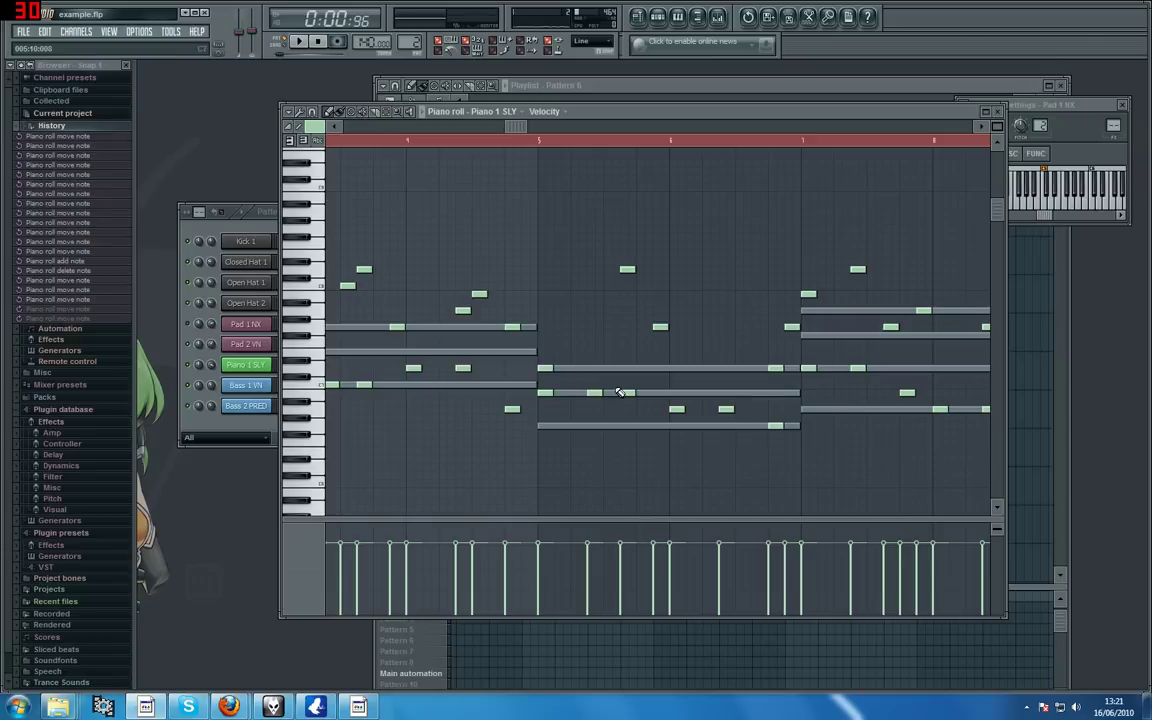
click(628, 392)
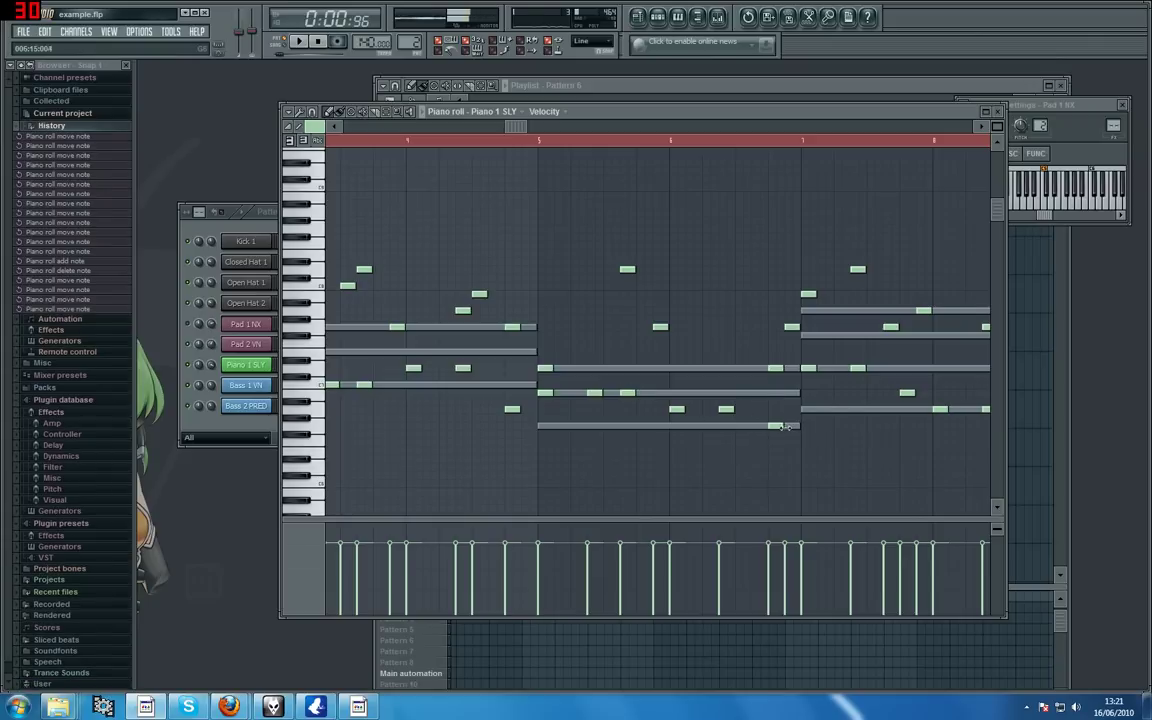
click(785, 427)
Audition the lower melody notes of bars 7 and 8, shifting the second lower note of bar 8 one step later.
drag(499, 118, 625, 125)
click(559, 365)
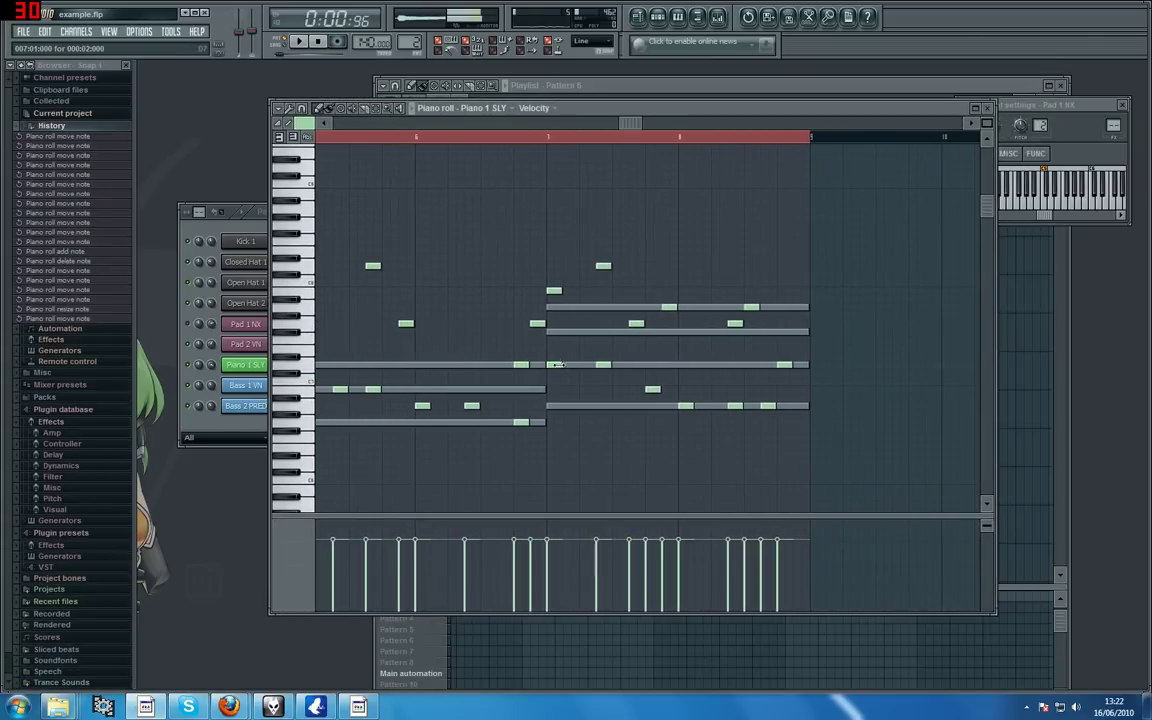
click(686, 407)
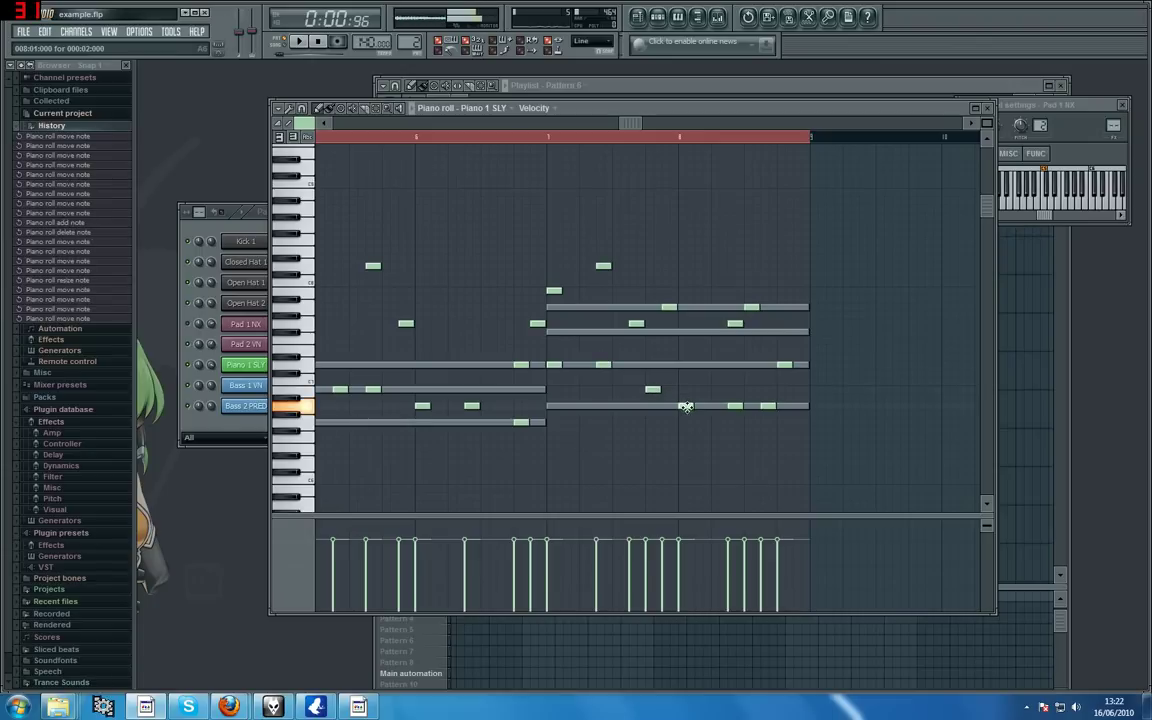
drag(731, 408, 740, 407)
click(767, 407)
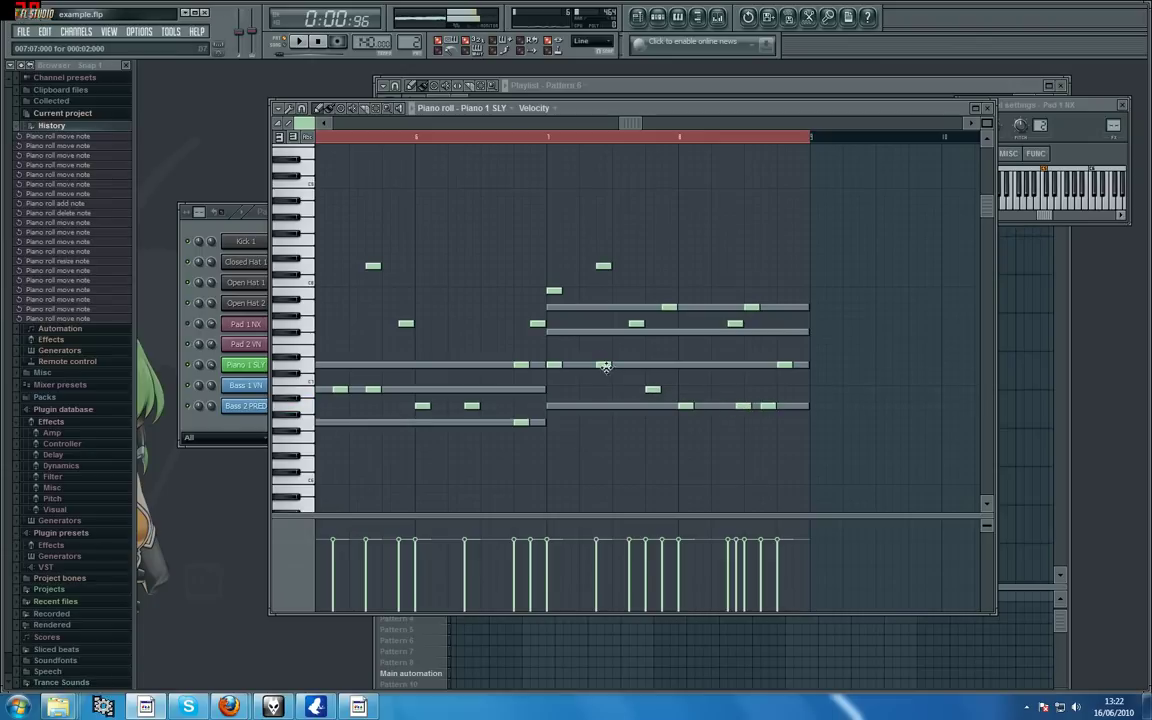
Replay the lower melody notes of bars 7 and 8 one after another from the start of bar 7.
click(555, 366)
click(607, 366)
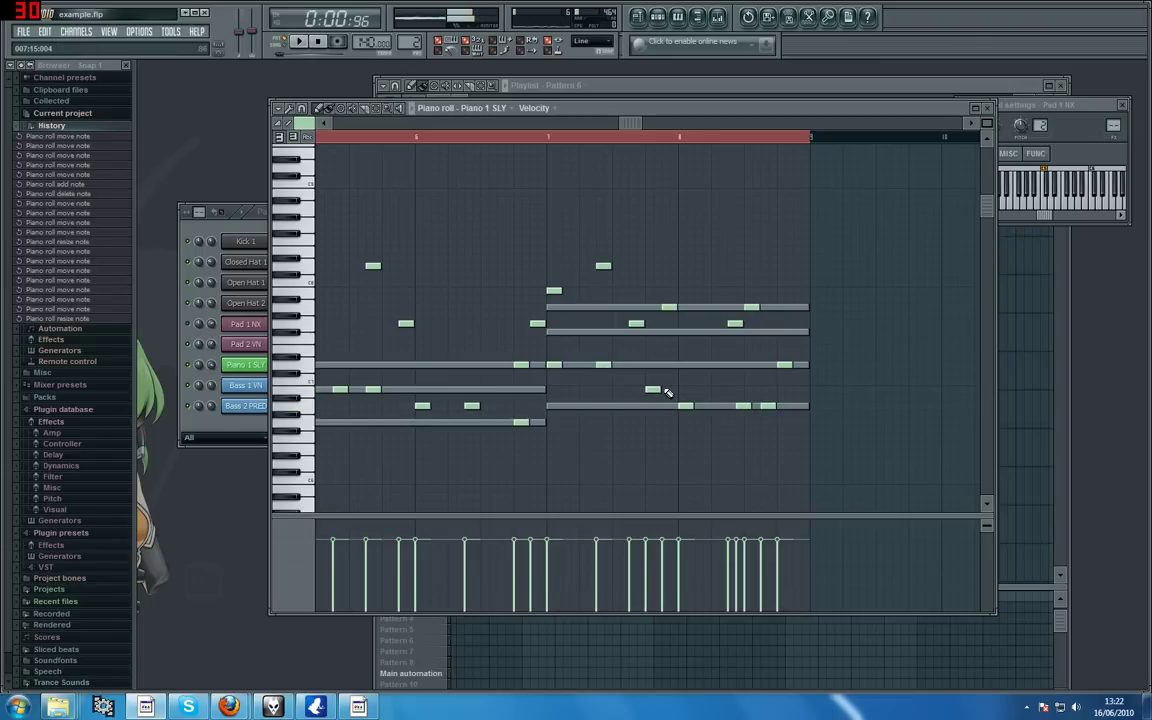
click(653, 389)
click(685, 405)
click(745, 407)
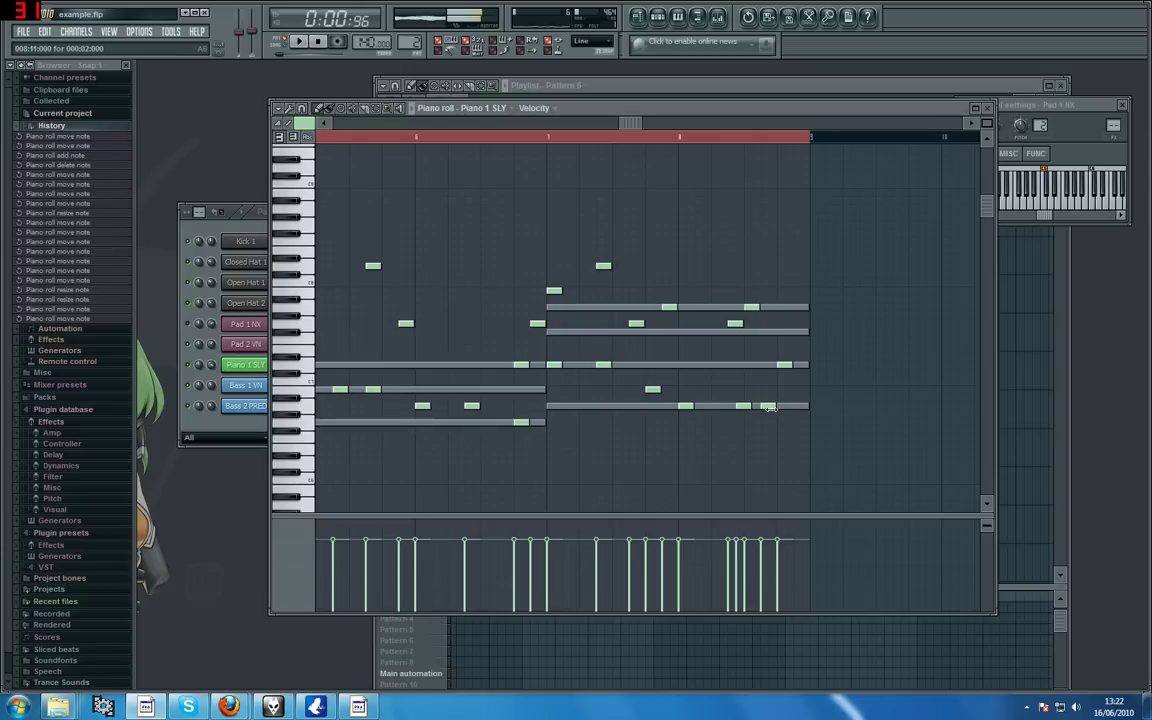
click(771, 407)
Return to the pattern's start and select the upper Piano 1 SLY melody notes in bars 1 to 3.
drag(627, 123, 245, 100)
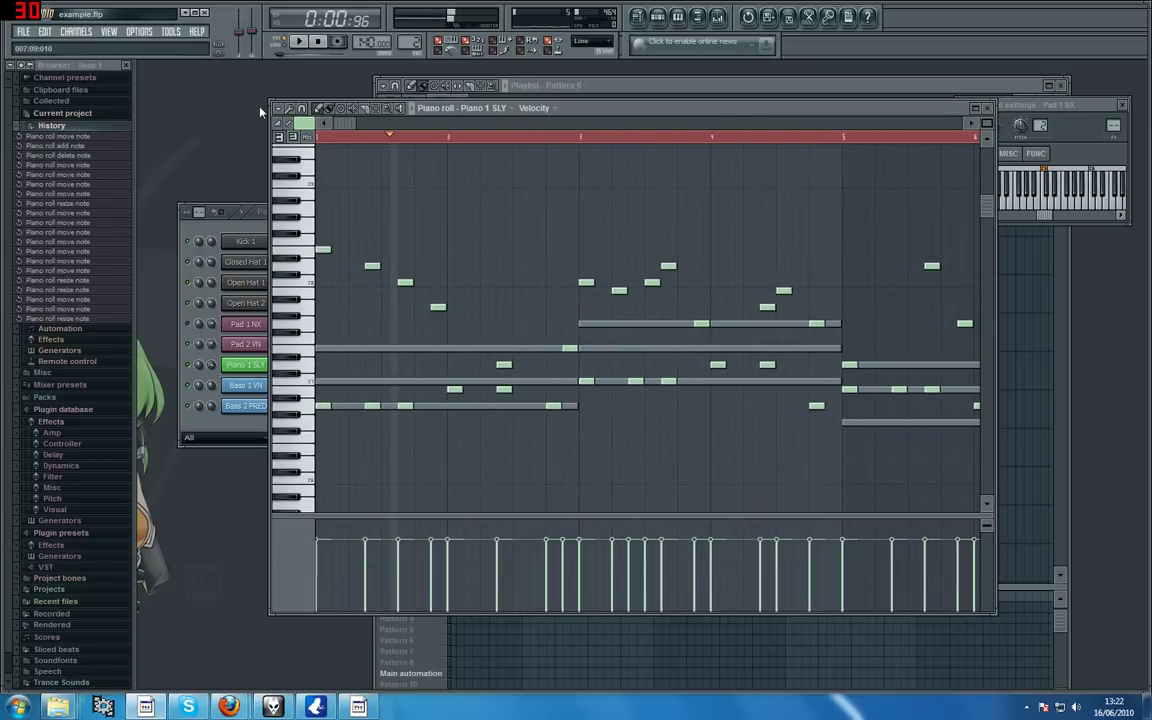
click(250, 228)
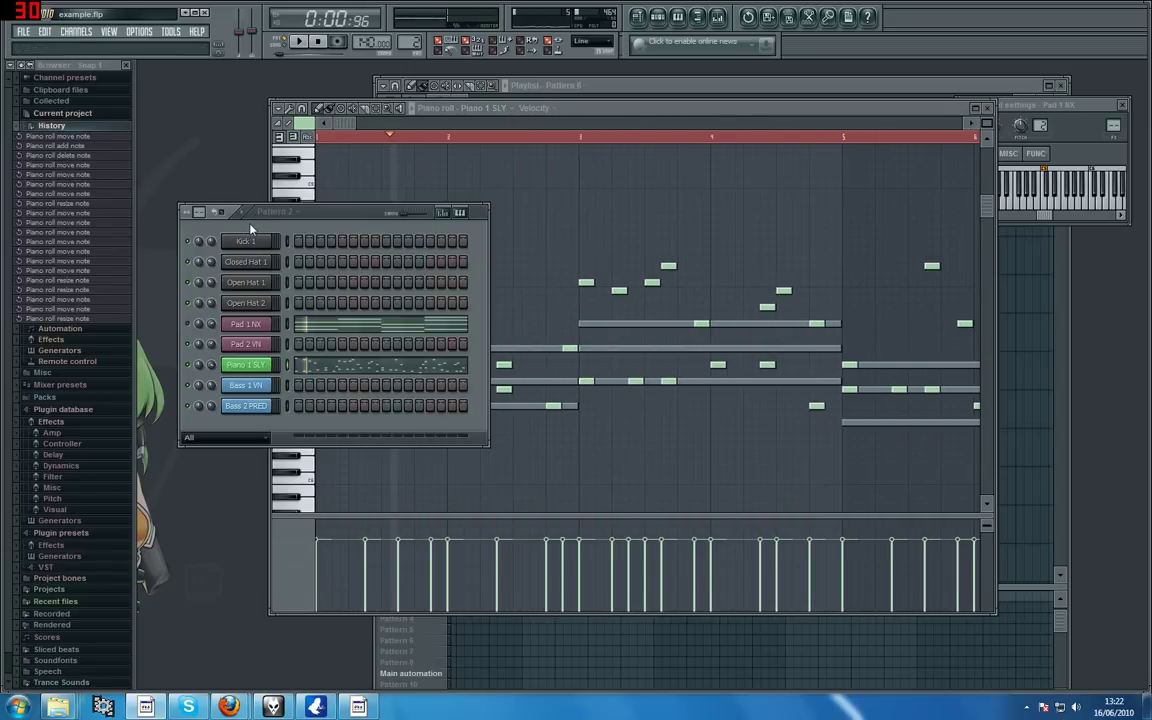
click(584, 105)
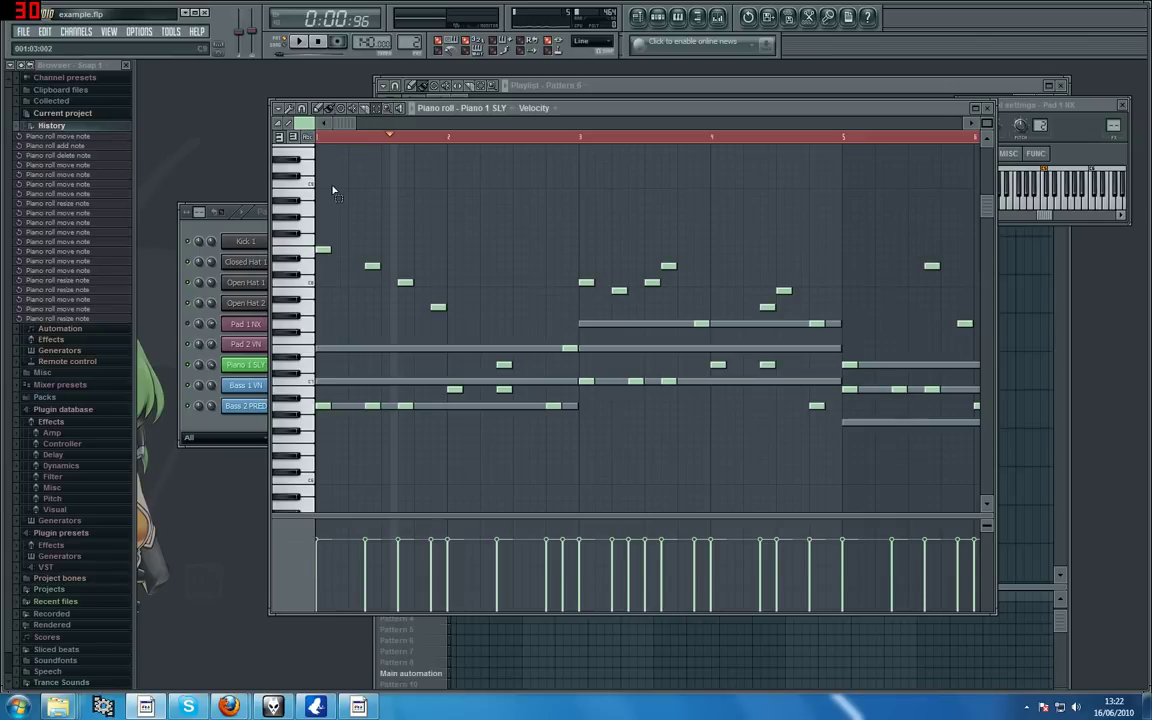
drag(326, 181, 698, 368)
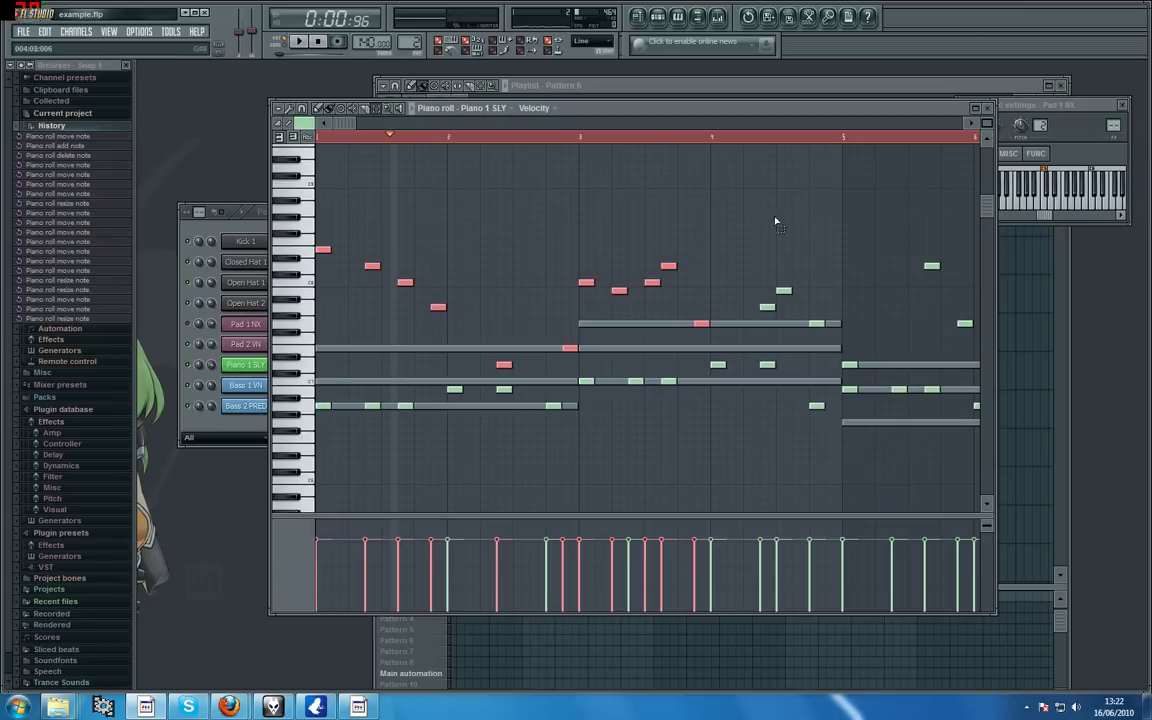
Add the remaining upper melody notes through the end of bar 8 to the selection and cut all selected notes.
drag(748, 229, 845, 336)
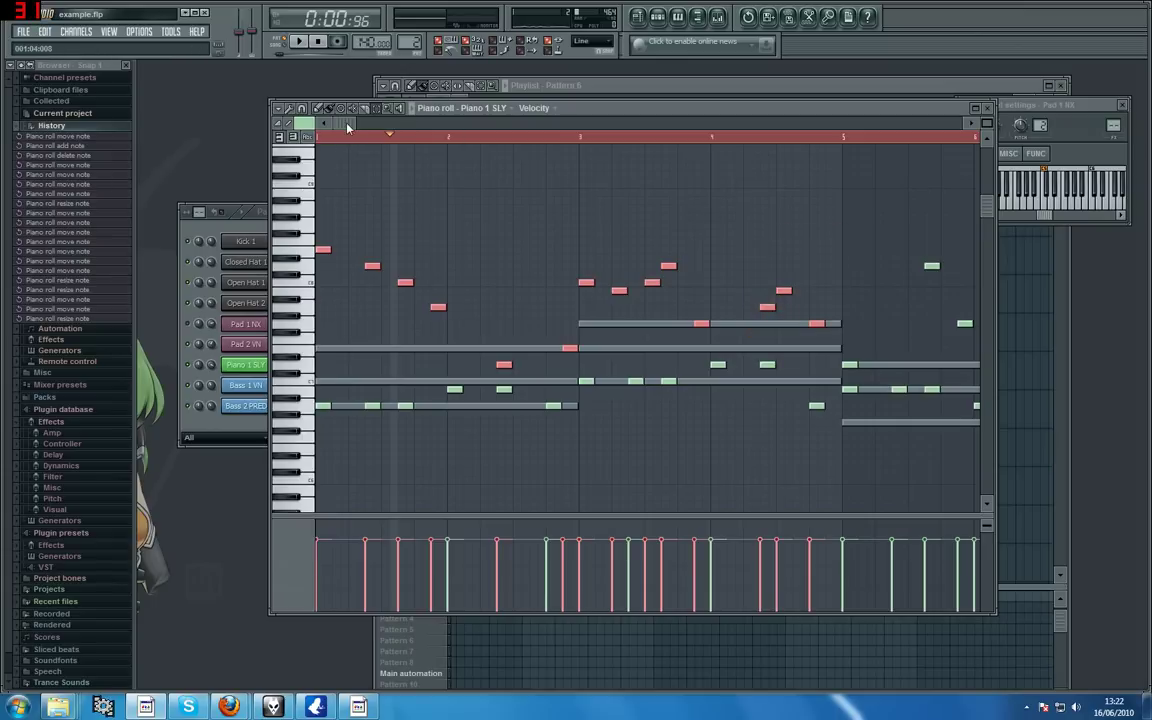
drag(347, 123, 537, 126)
drag(544, 222, 608, 330)
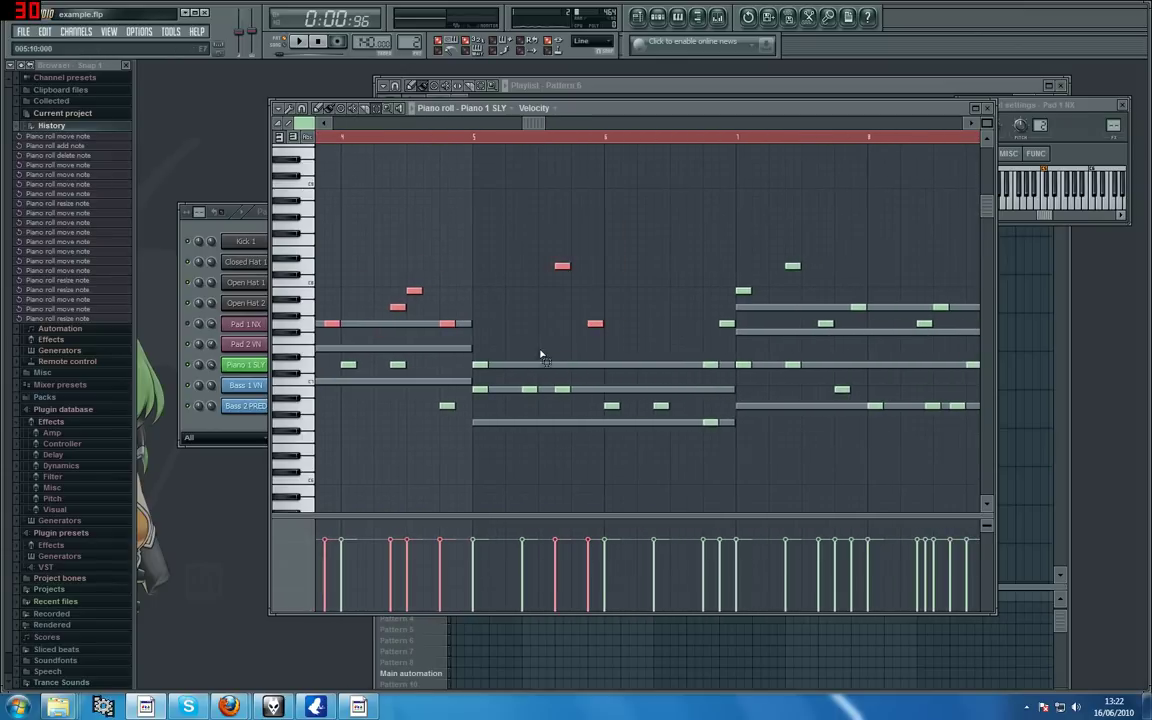
drag(478, 345, 512, 368)
drag(671, 255, 724, 369)
drag(734, 261, 874, 344)
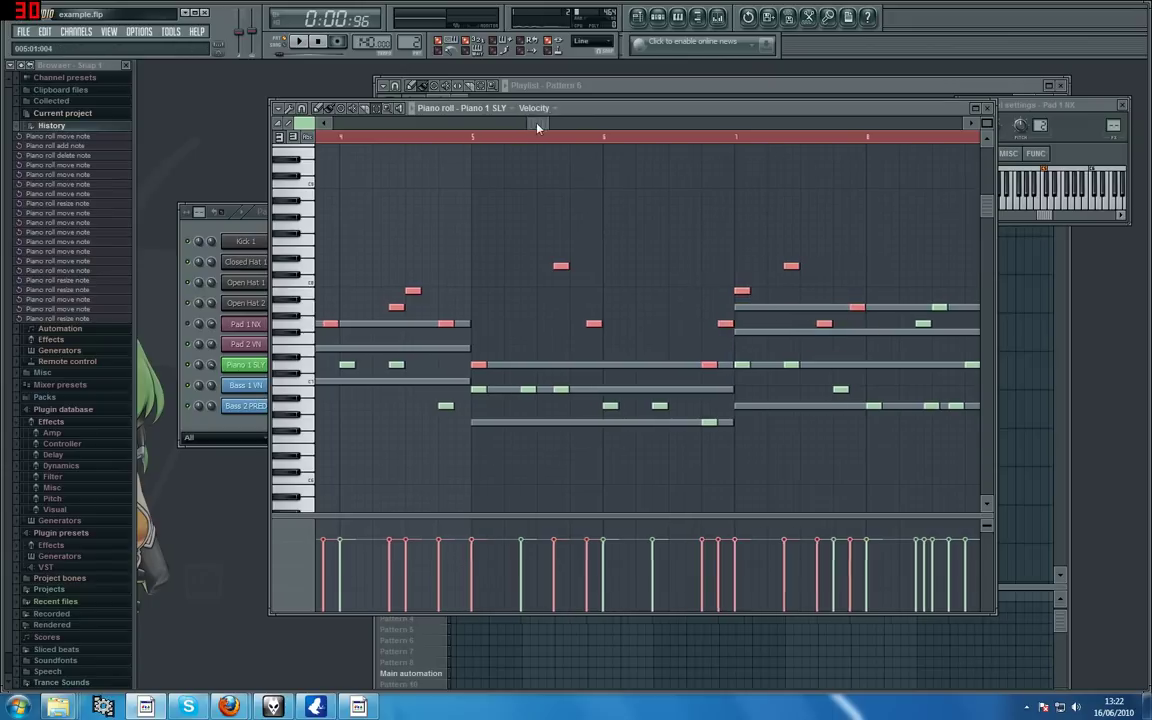
scroll(560, 170, right, 3)
drag(705, 281, 804, 382)
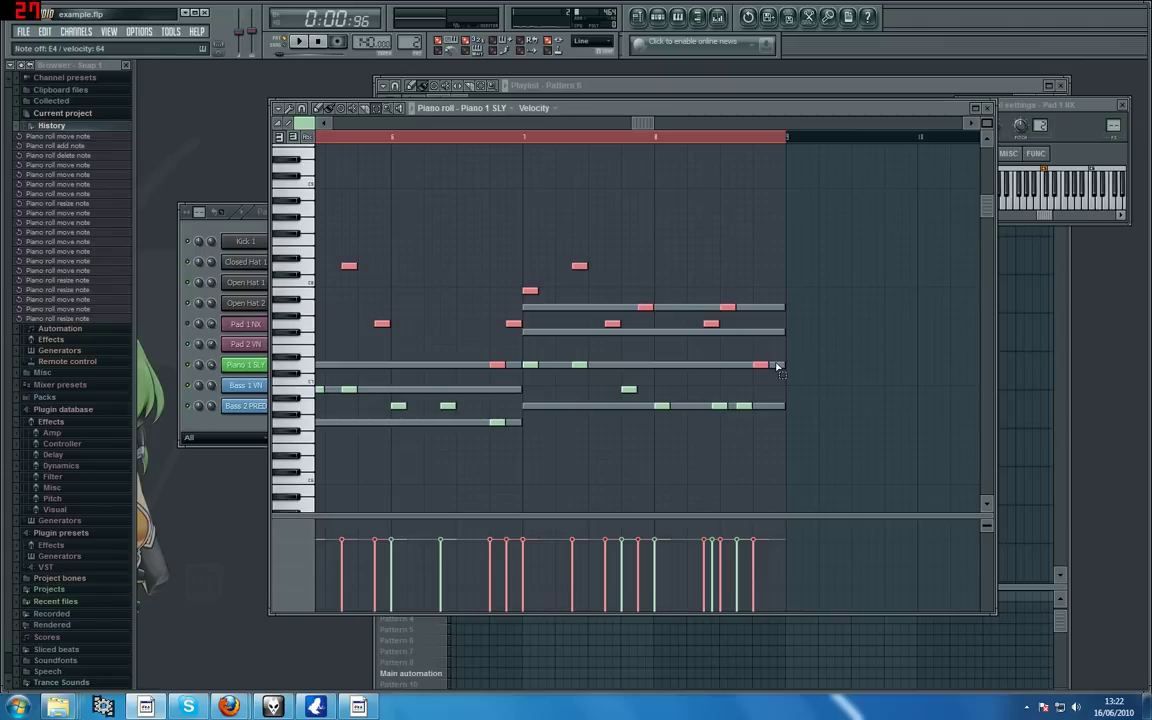
key(Delete)
Play the remaining lower melody over the pad chords from the pattern's start, and stop playback.
drag(640, 123, 239, 149)
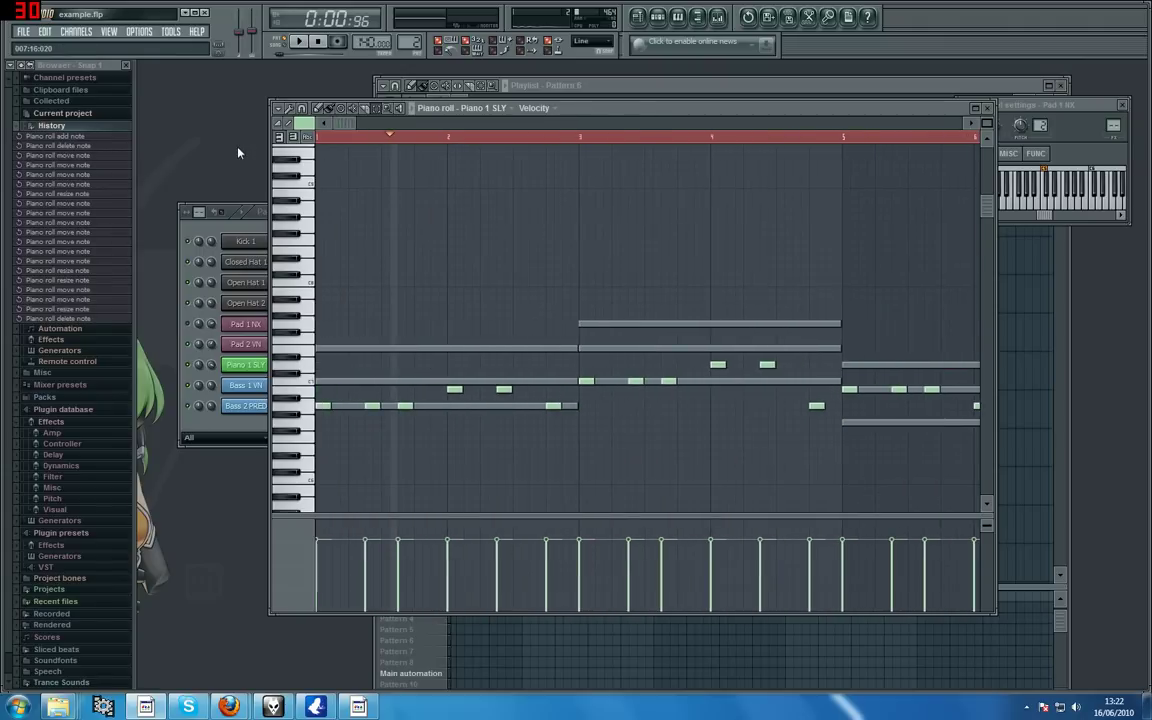
click(318, 42)
key(space)
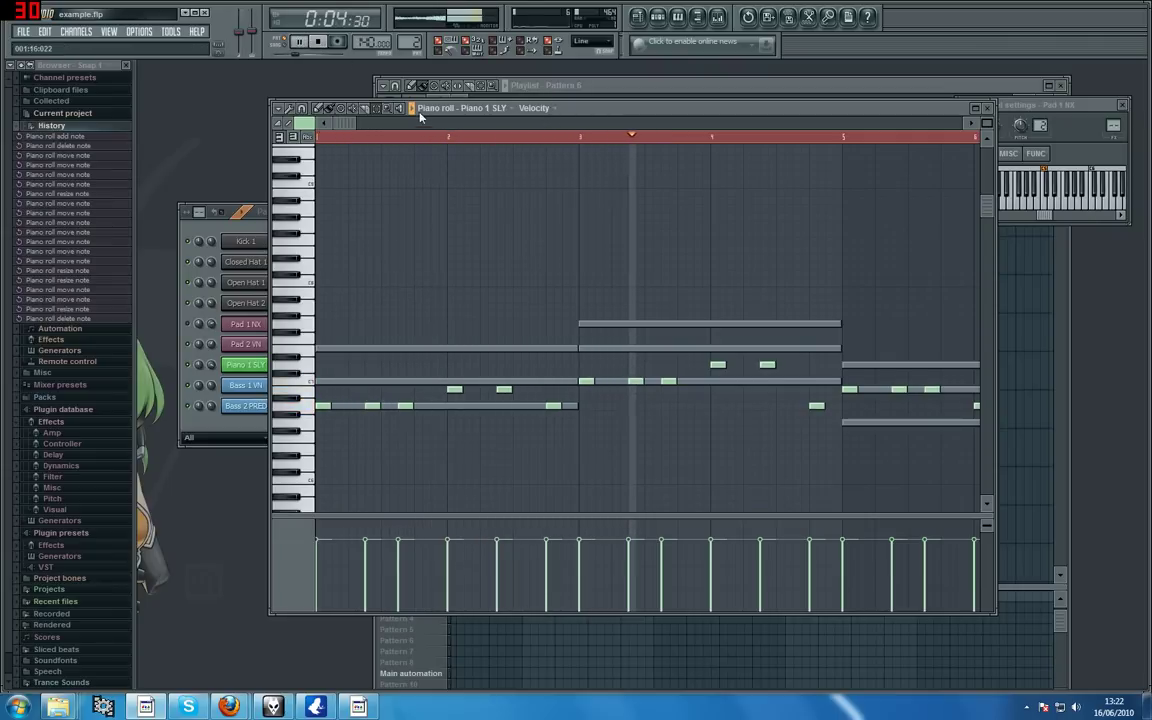
drag(348, 122, 292, 115)
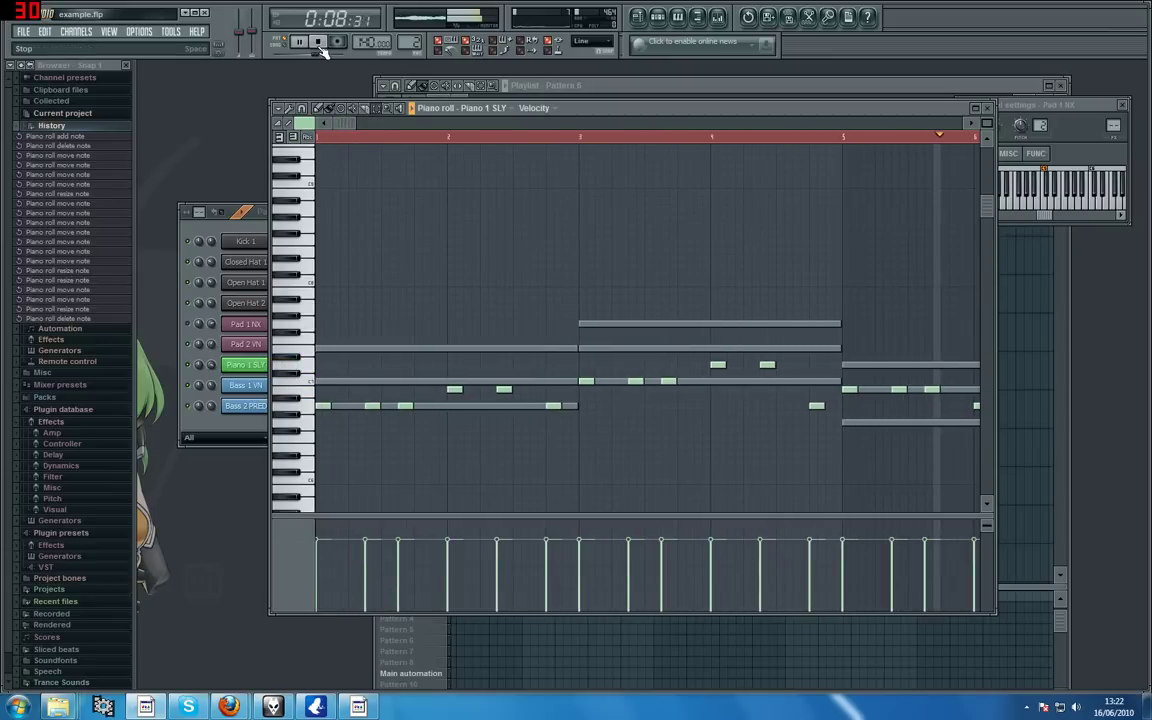
key(space)
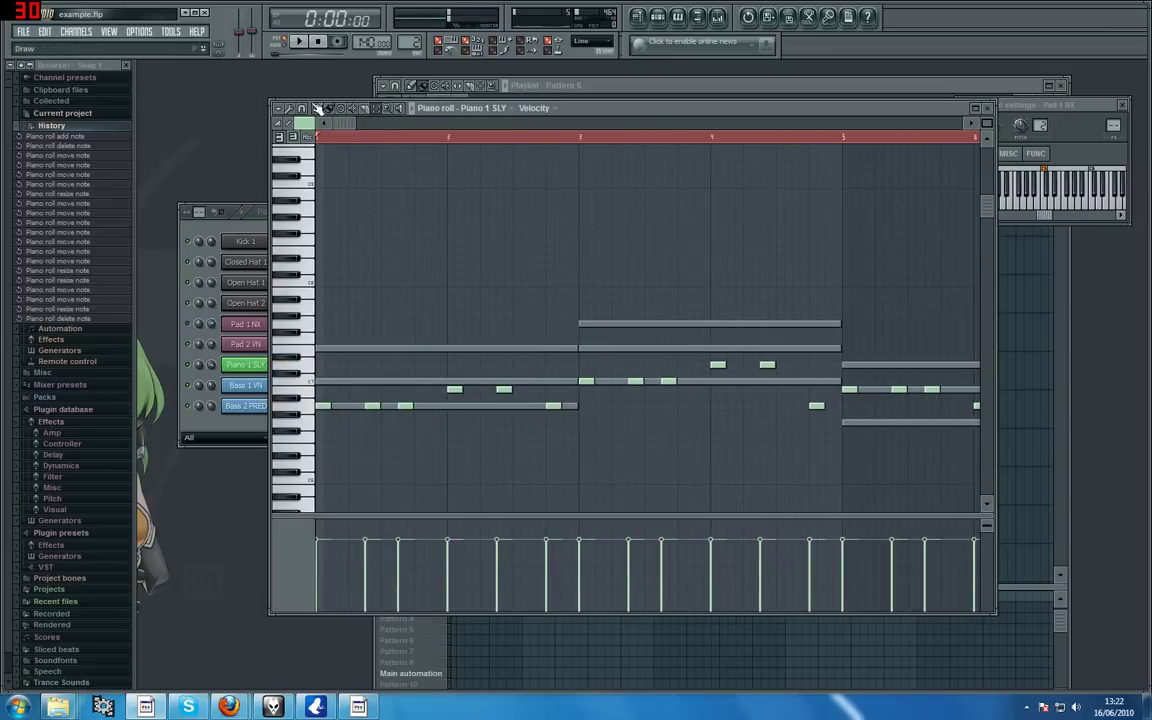
Shift the third lower melody note in each of bars 1, 3 and 5 two steps later.
drag(400, 408, 424, 419)
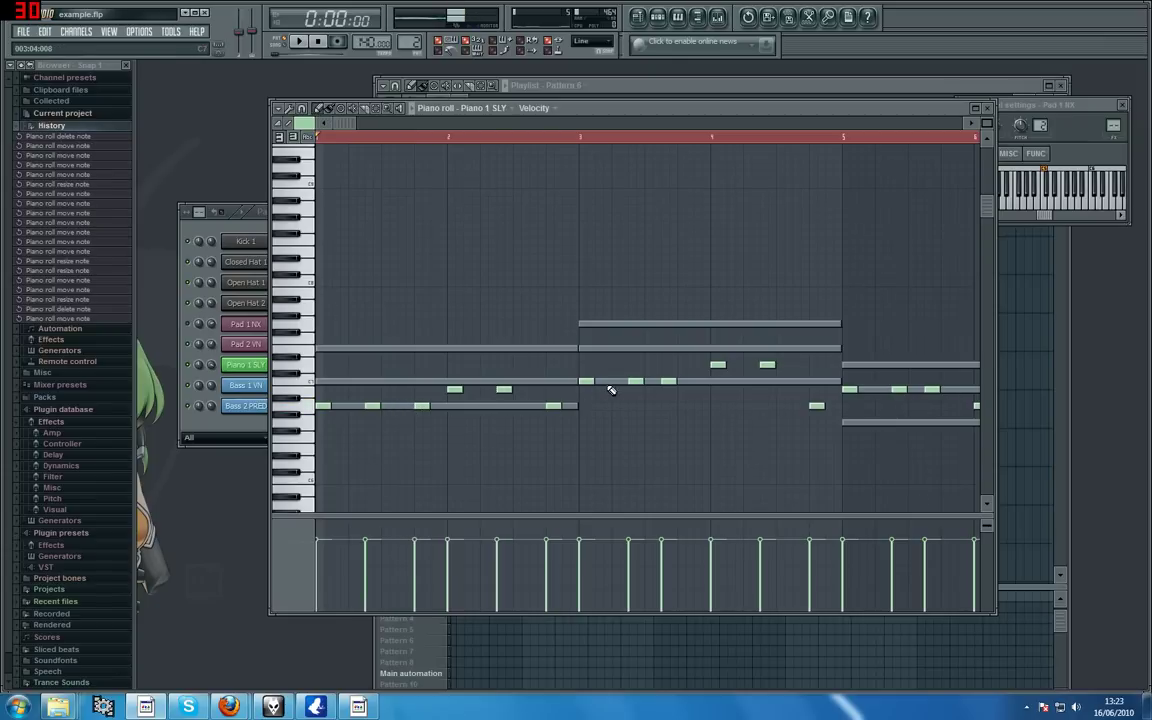
drag(666, 381, 684, 381)
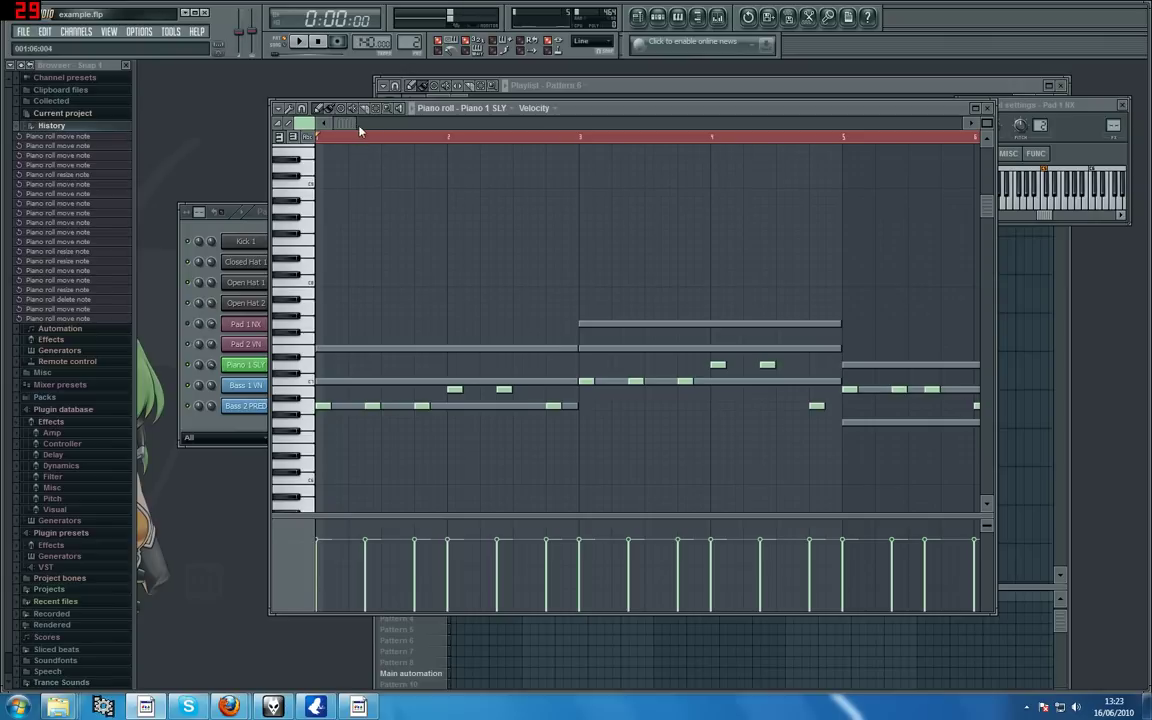
drag(358, 125, 452, 125)
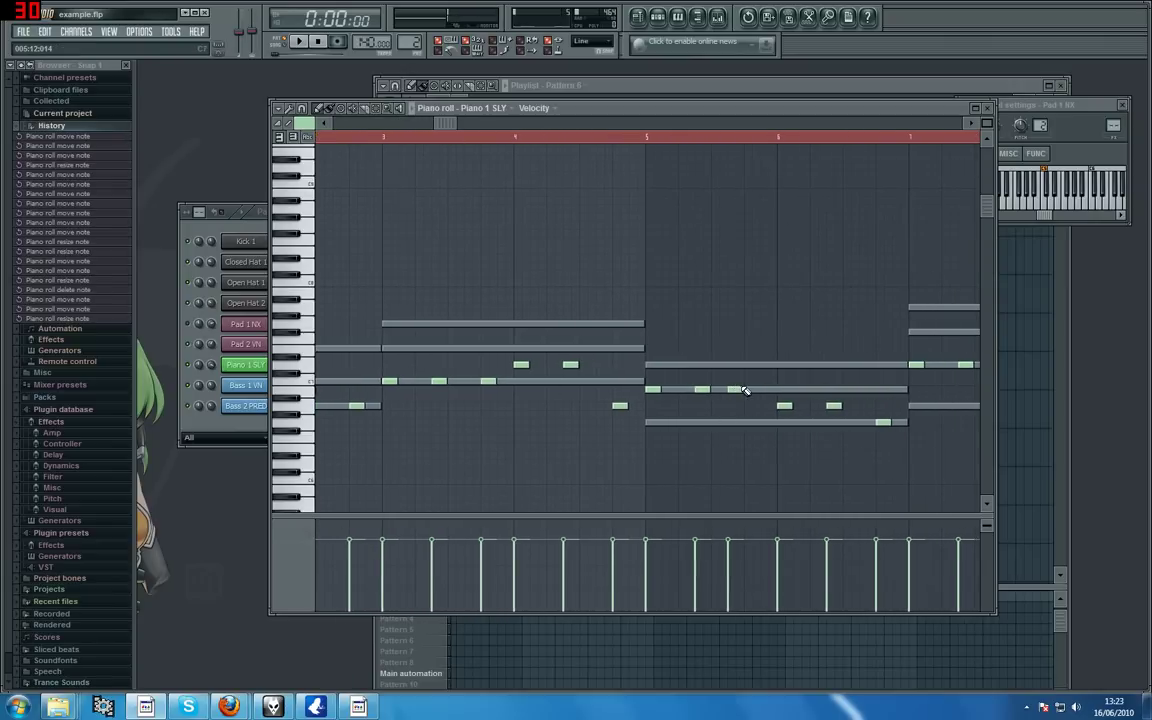
drag(742, 389, 758, 389)
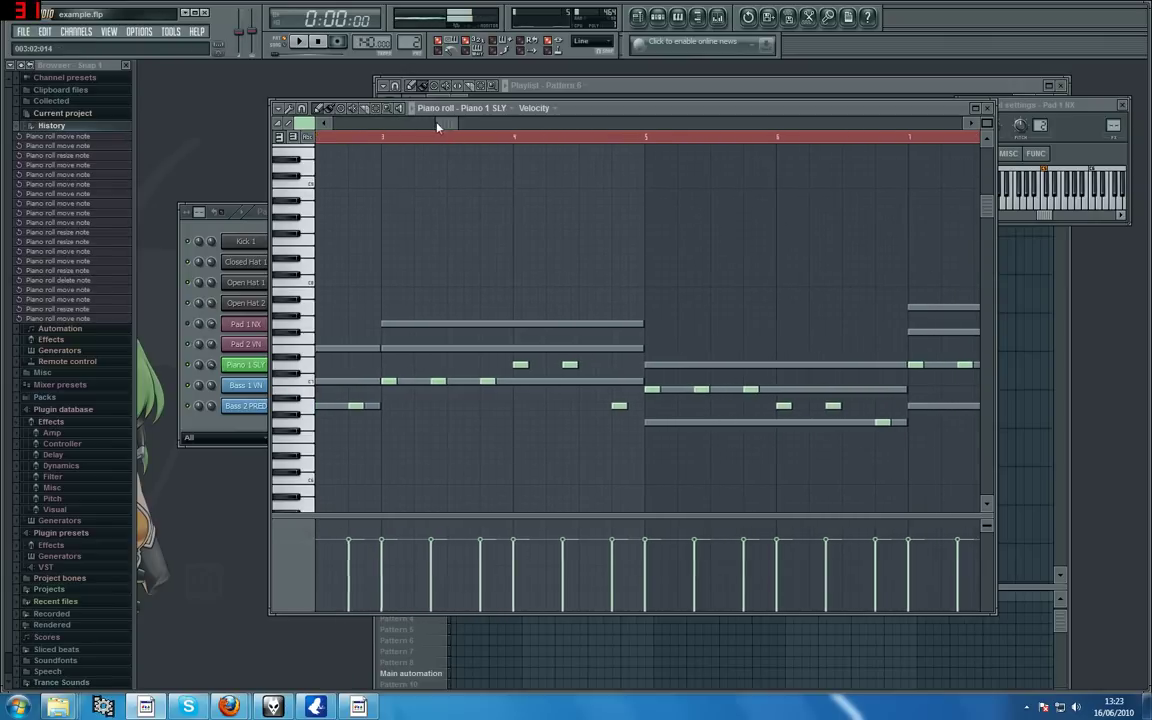
In bar 8, move the second lower note one step earlier and the last lower note two steps later.
drag(437, 125, 548, 125)
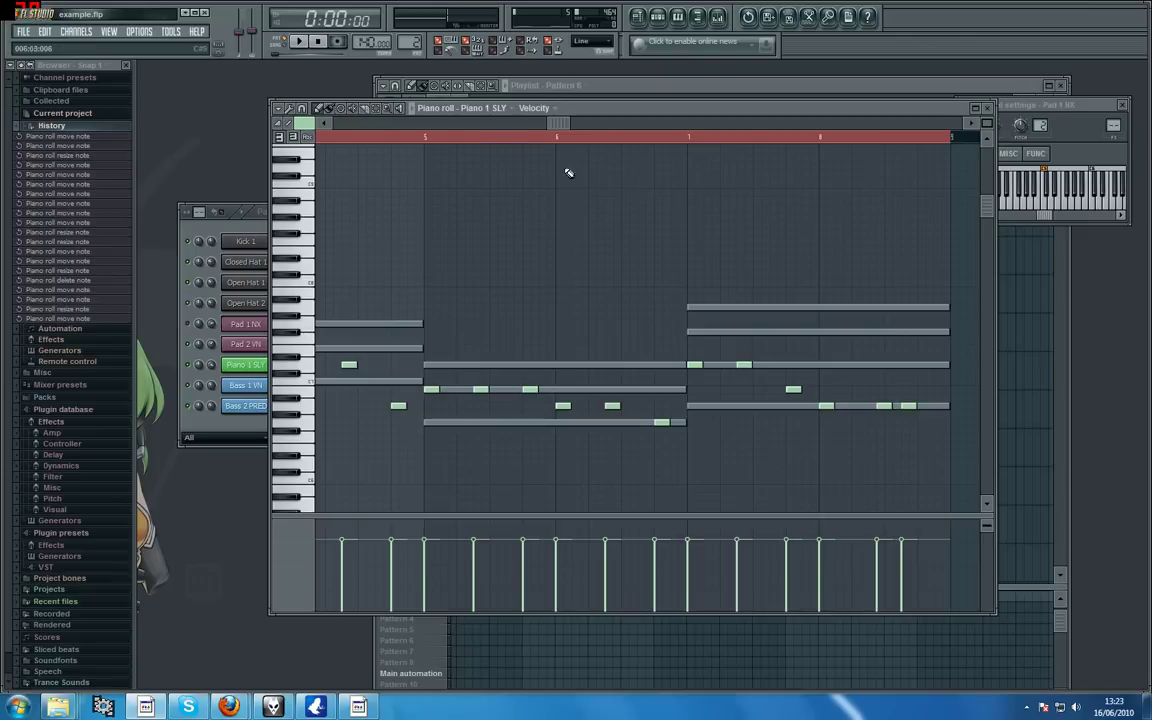
drag(558, 124, 617, 124)
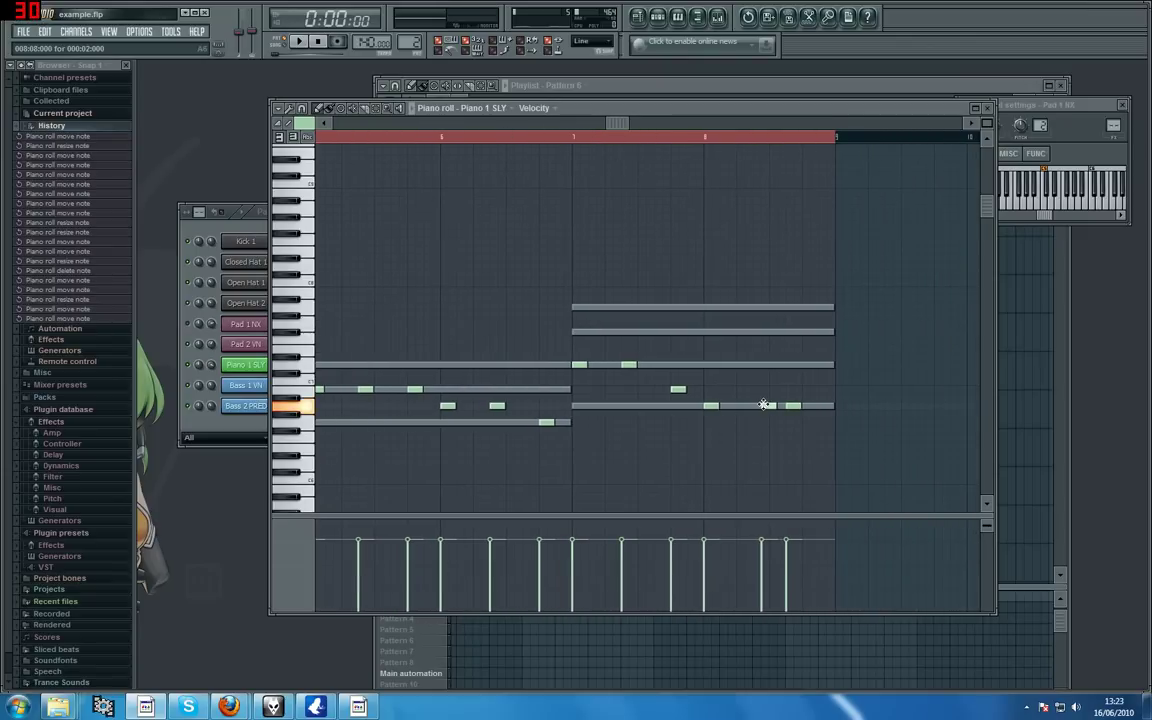
drag(764, 404, 810, 407)
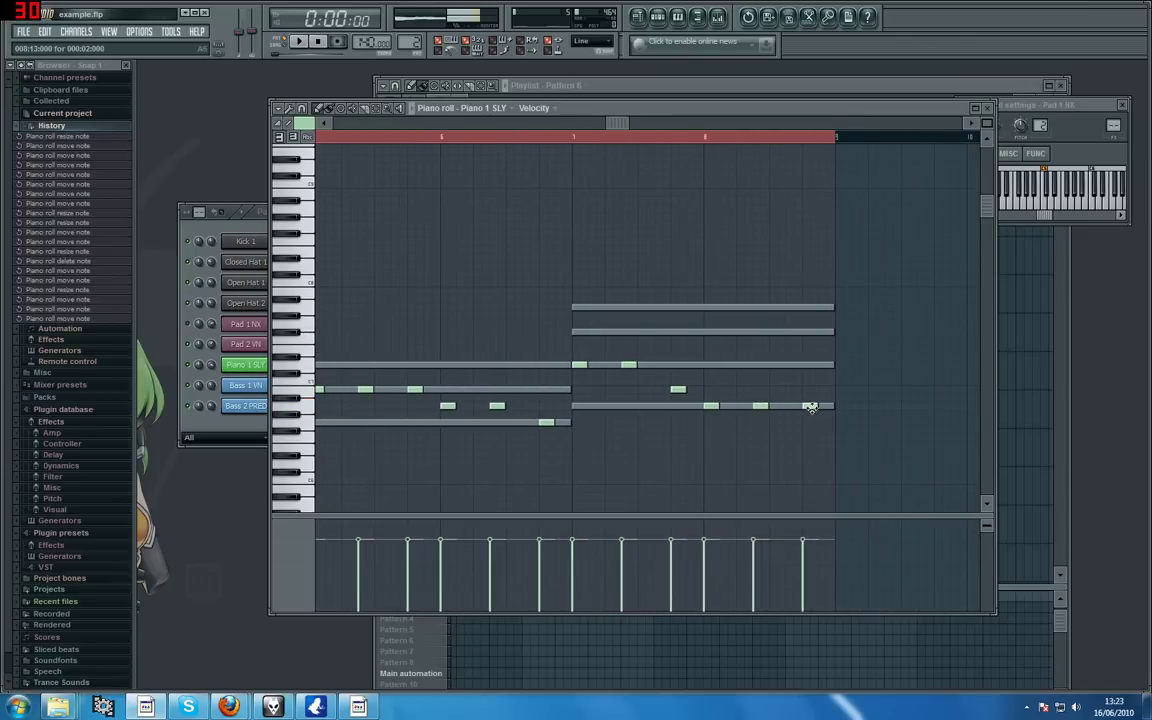
Play the evenly spaced lower melody from the pattern's start and stop playback.
drag(624, 124, 590, 124)
click(640, 136)
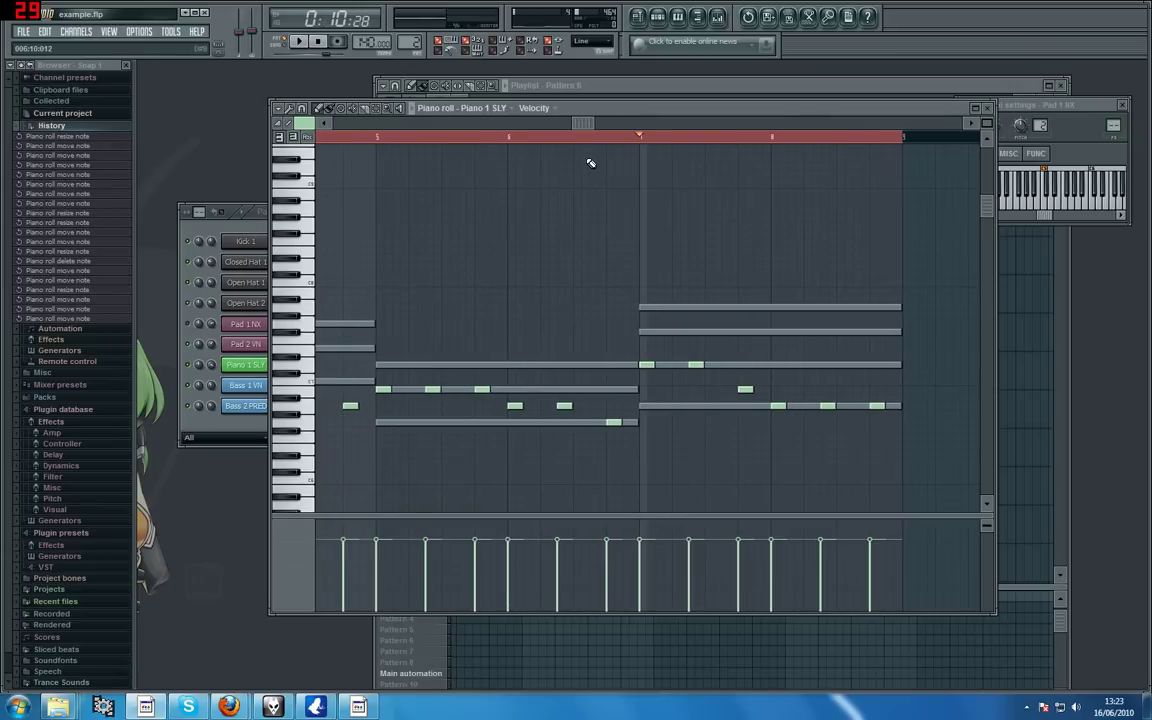
key(space)
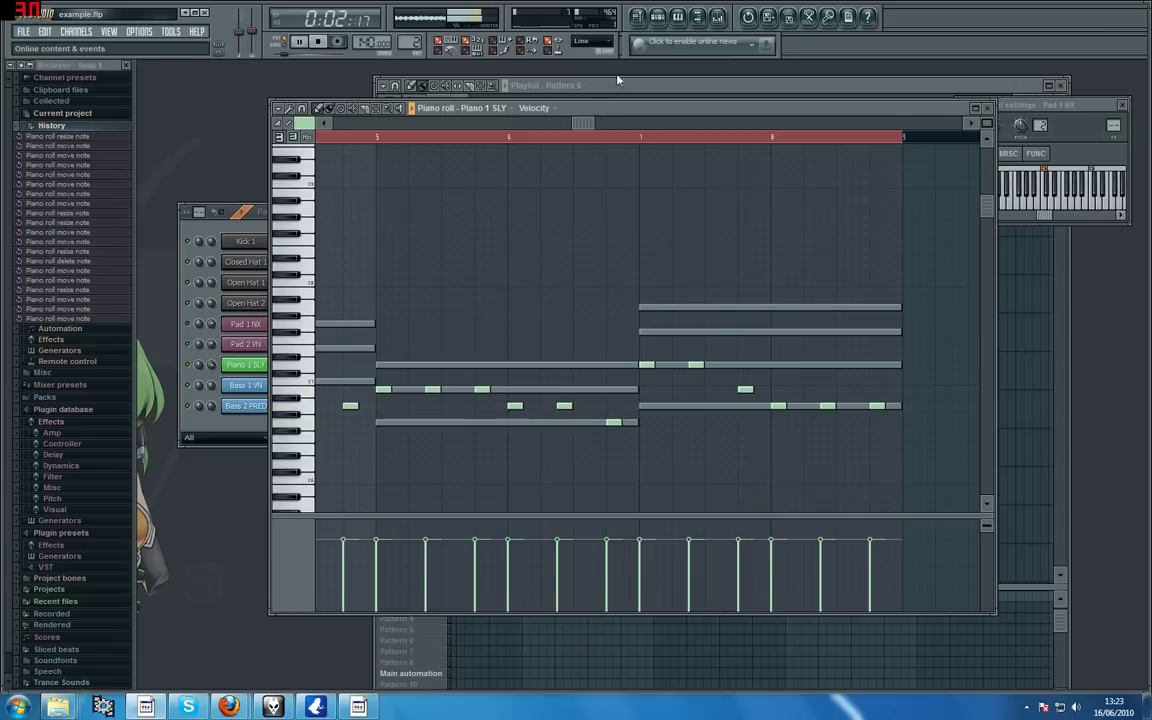
click(492, 124)
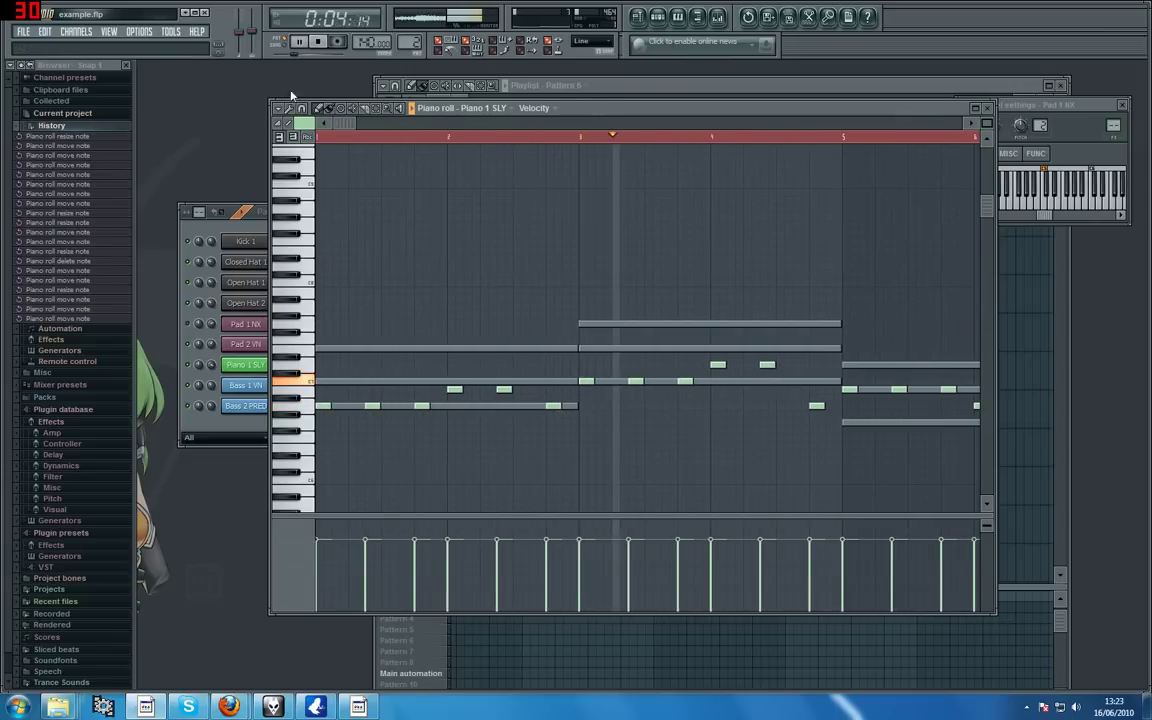
click(319, 43)
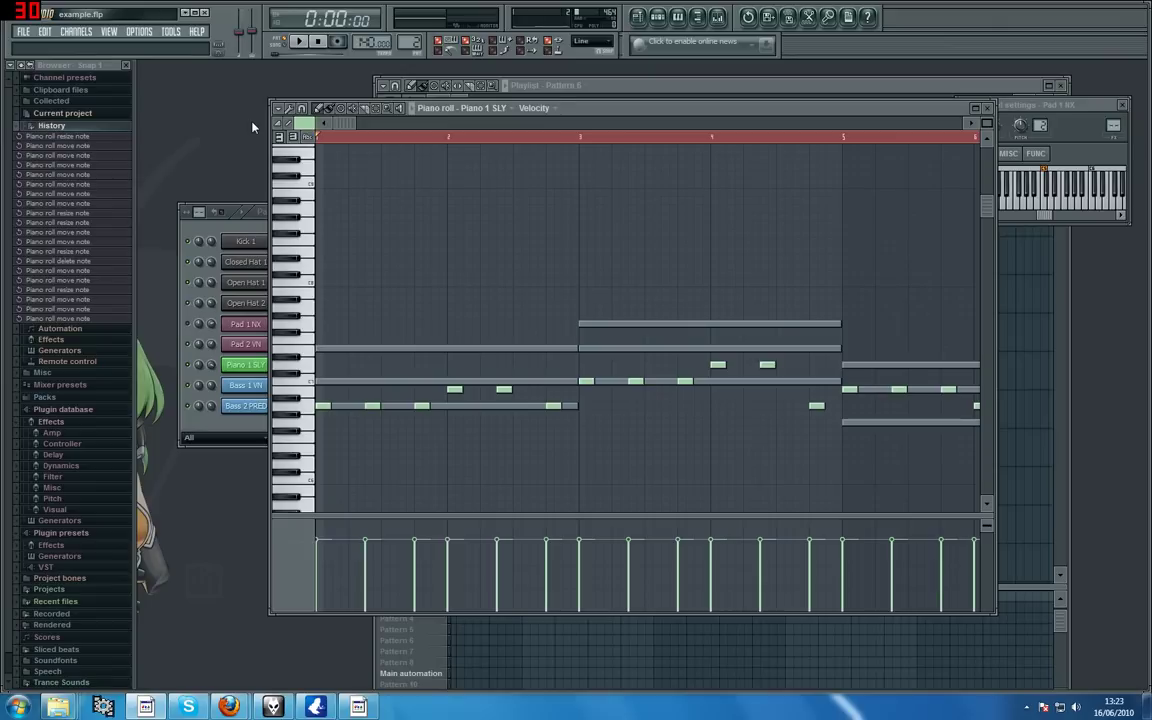
Paste the cut upper melody notes back into the pattern and play the combined melody into bar 8.
key(ctrl+v)
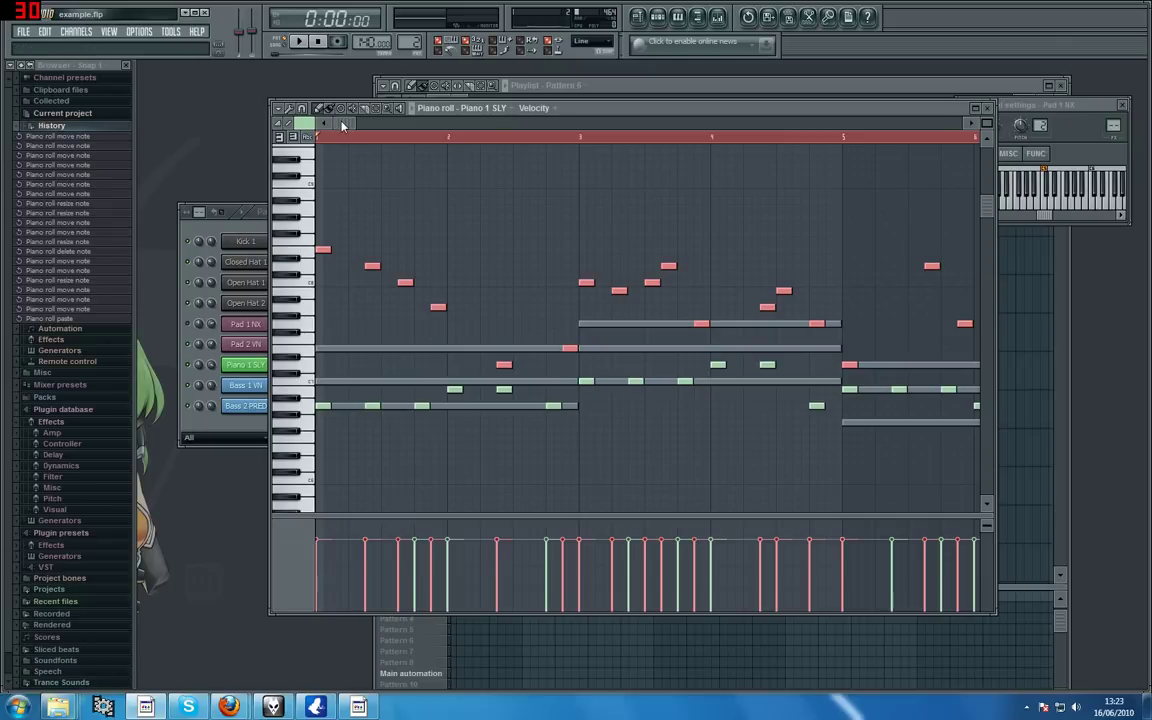
drag(342, 122, 315, 136)
key(space)
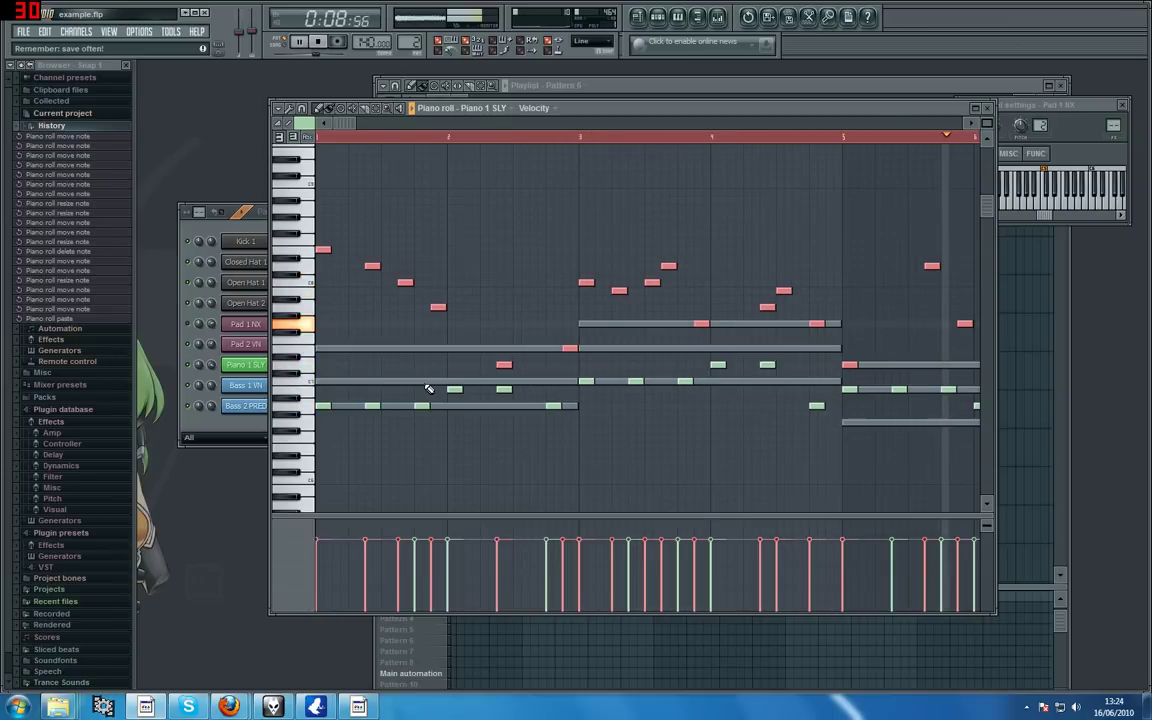
drag(345, 124, 715, 144)
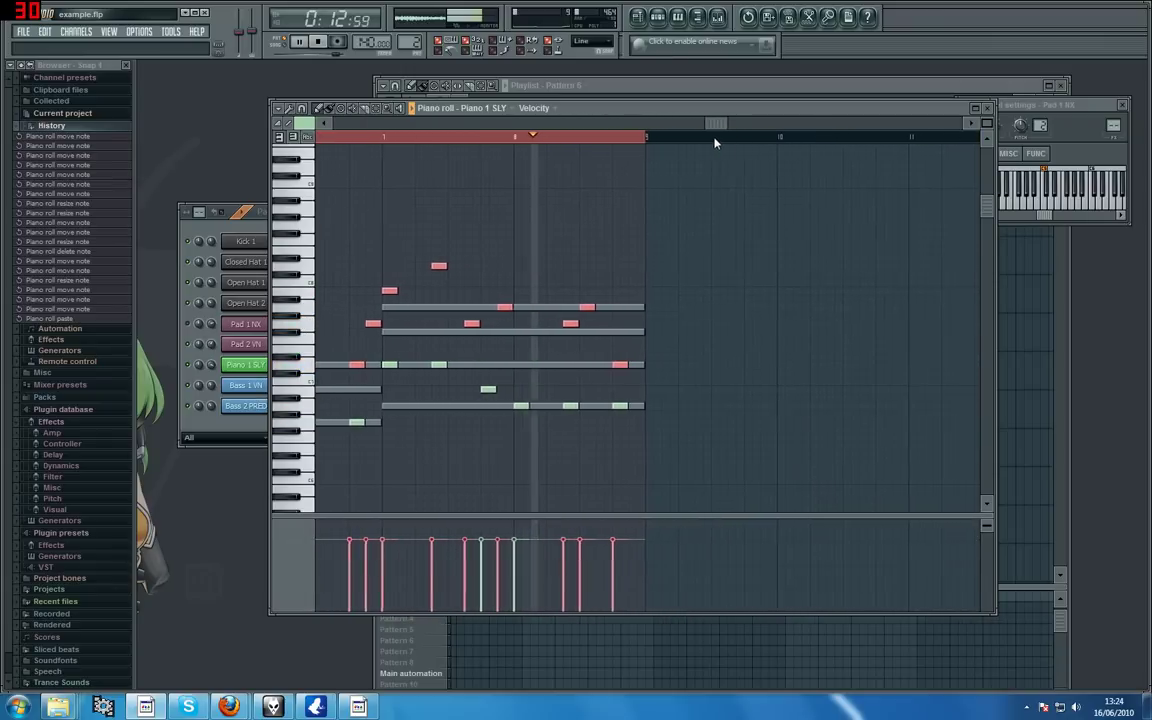
key(space)
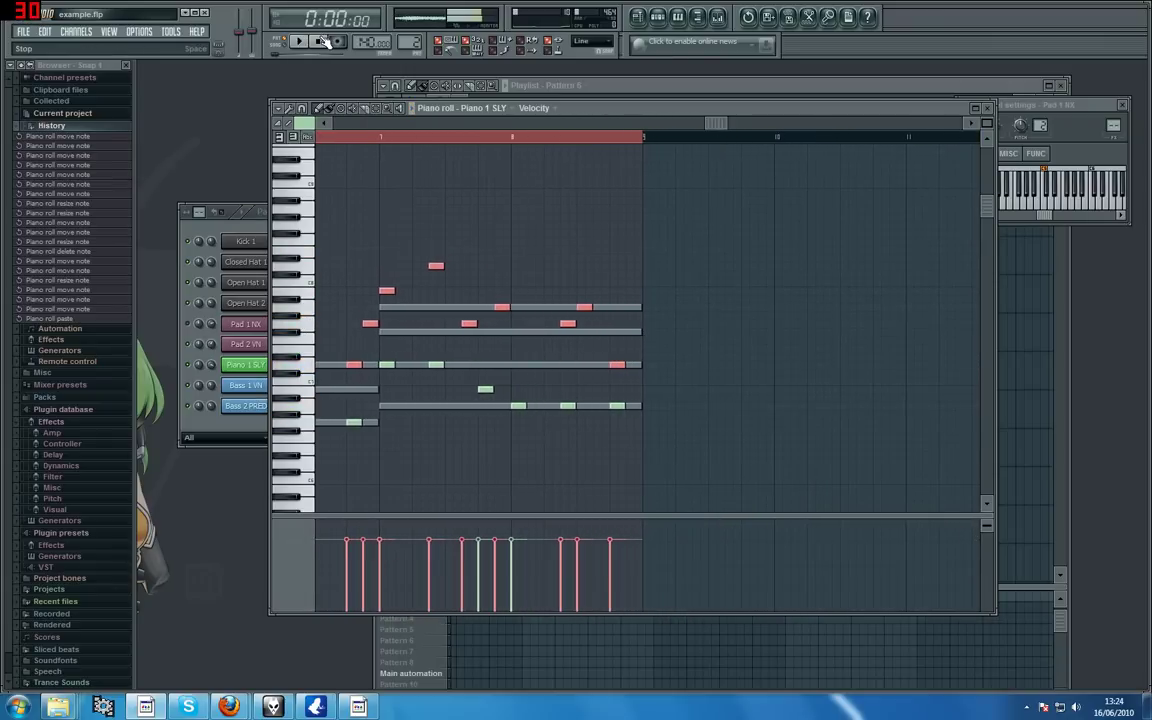
Deselect the pasted melody notes and clear the time selection in the piano roll.
click(378, 109)
click(475, 206)
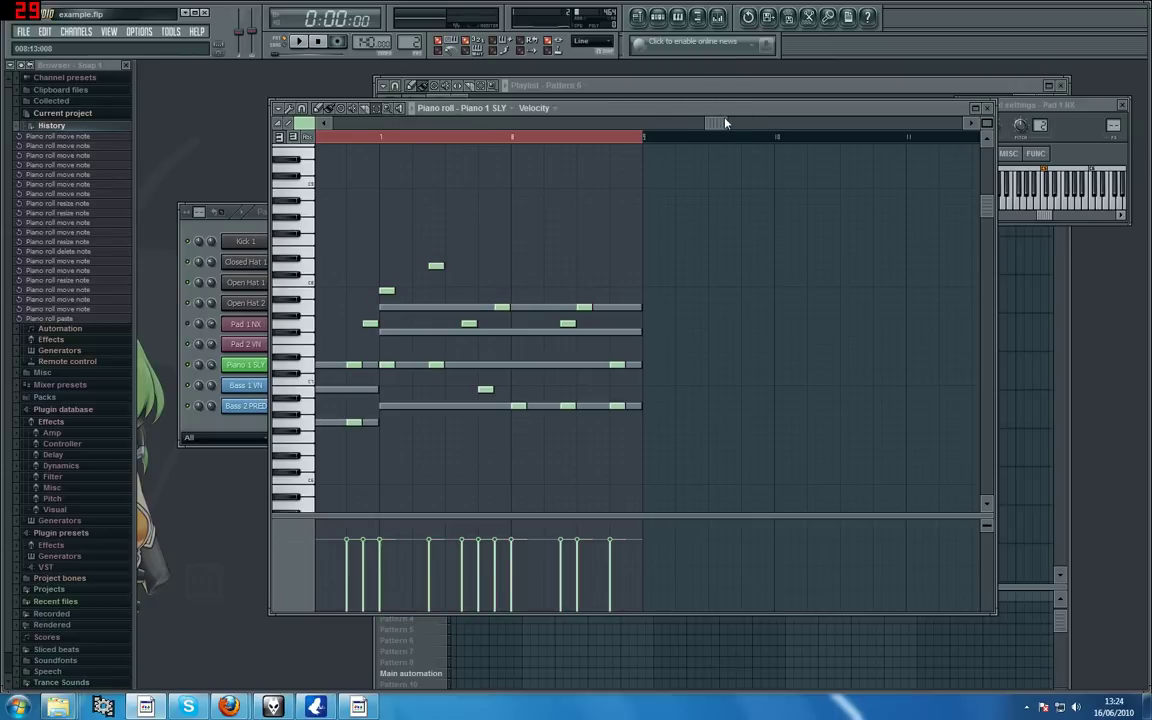
click(586, 140)
Review the complete melody from the pattern's start and close the Piano 1 SLY piano roll.
drag(713, 127, 275, 124)
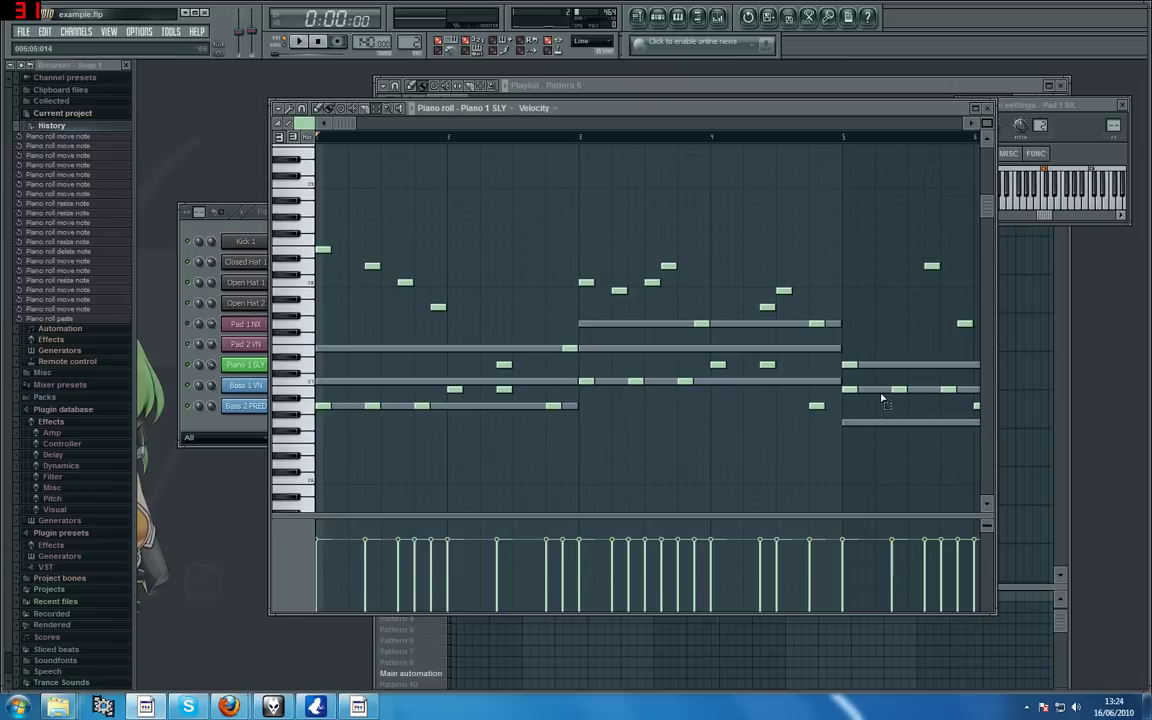
drag(349, 125, 350, 127)
click(323, 125)
drag(344, 125, 378, 133)
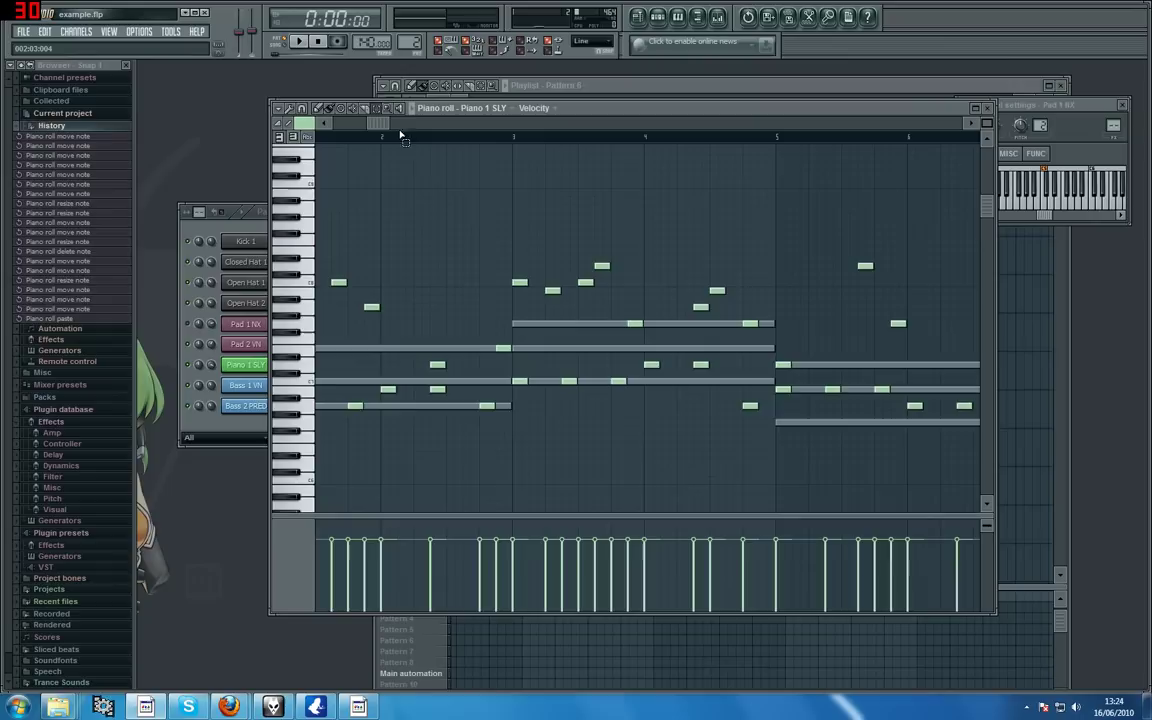
click(988, 108)
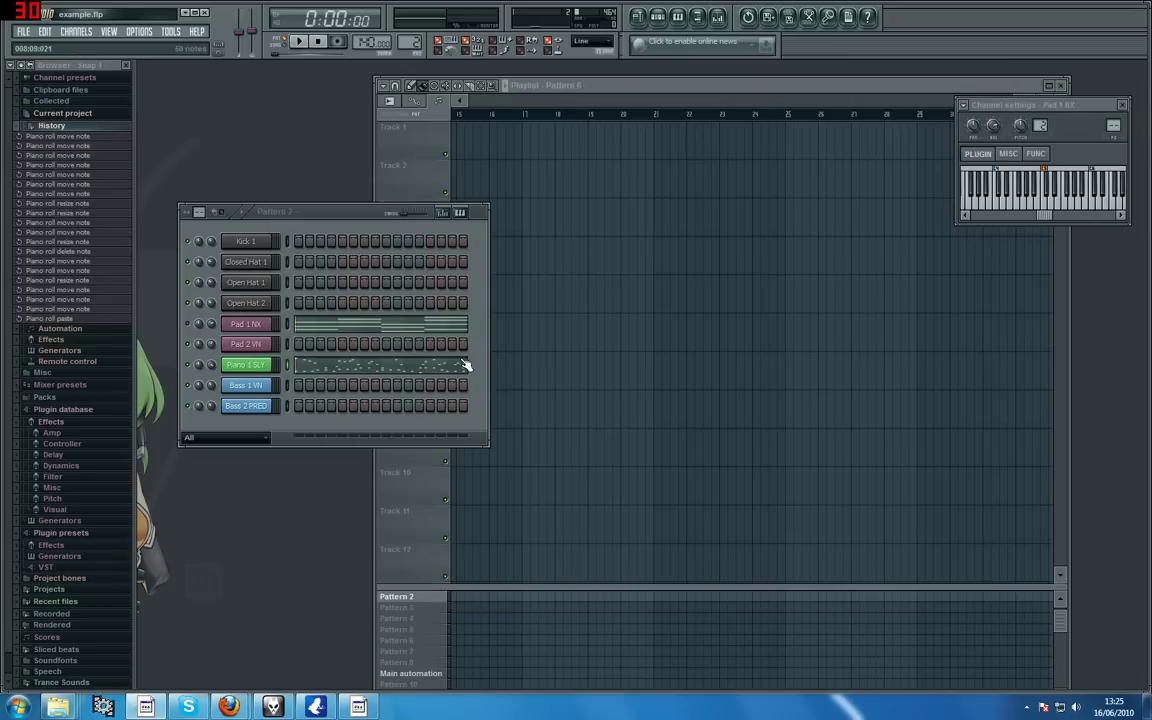